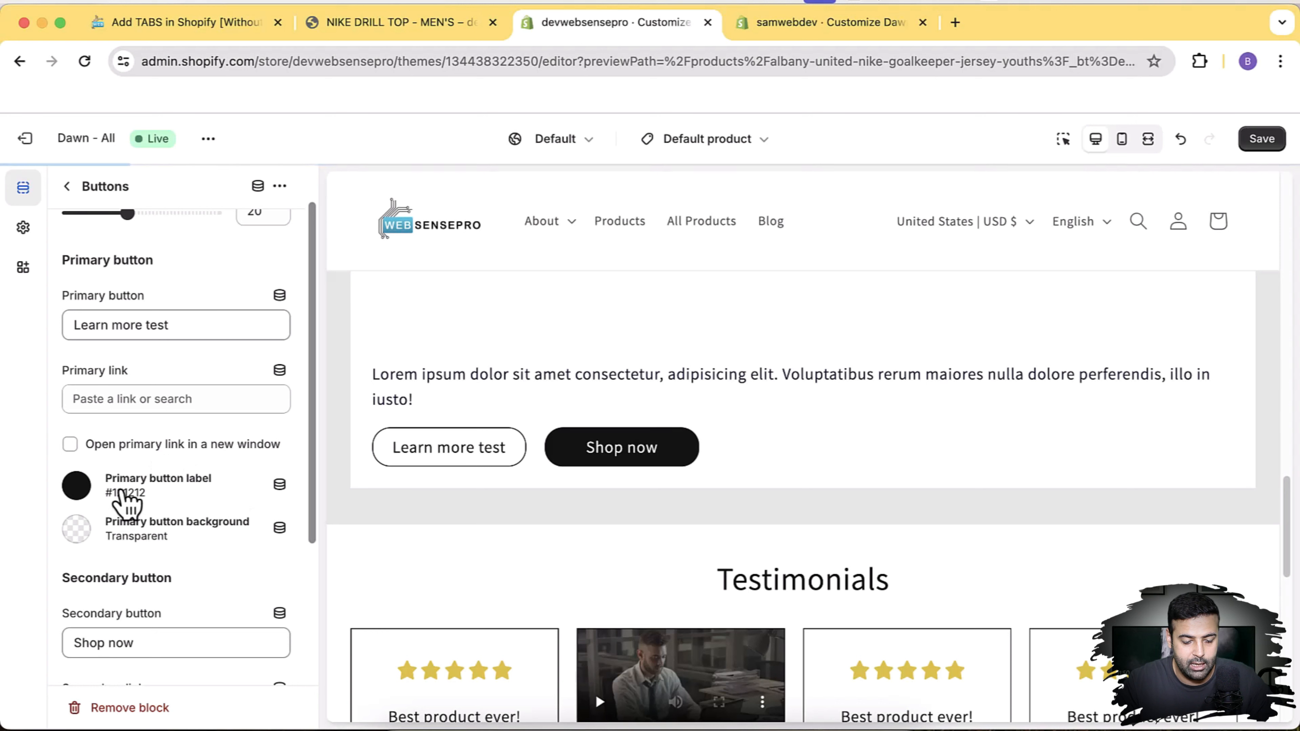
Step: Add a Newsletter form block to the Tabbed content section and place it directly below the Buttons block of the first tab
{"action": "scroll", "coordinate": [192, 471], "scroll_direction": "down", "scroll_amount": 5}
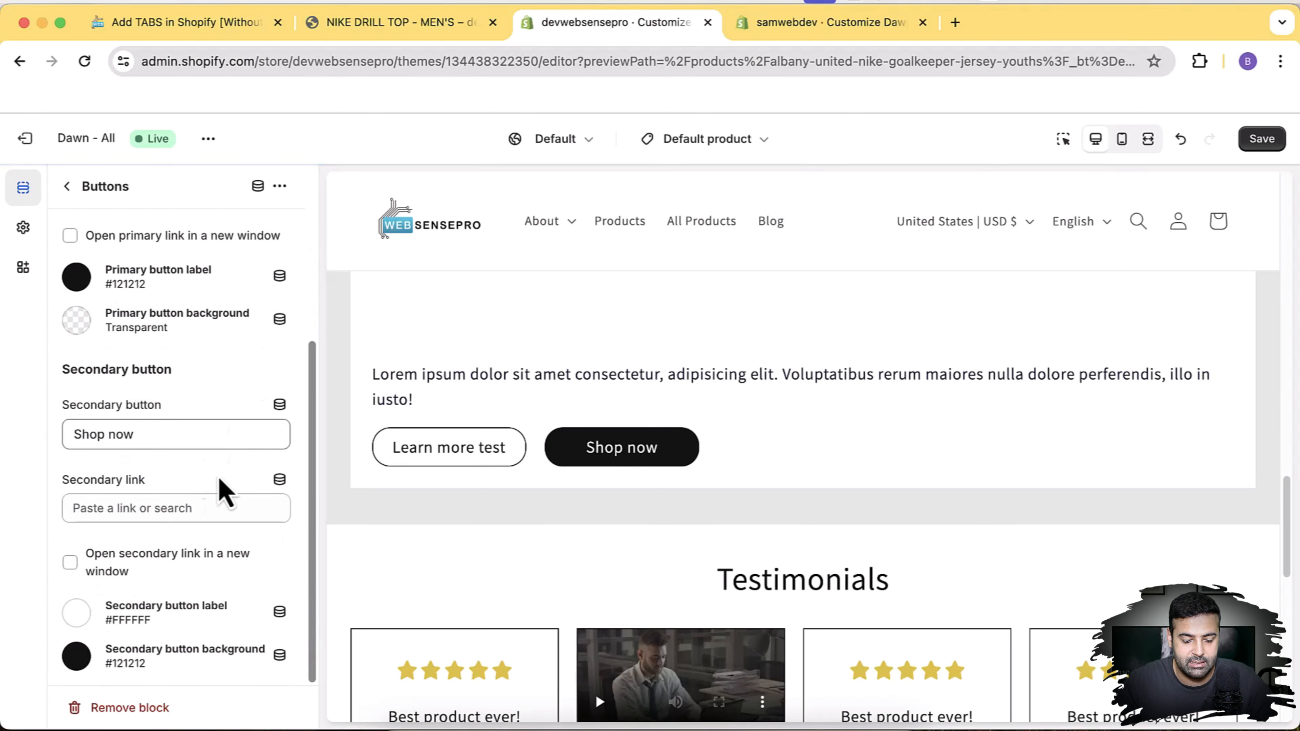
{"action": "scroll", "coordinate": [169, 512], "scroll_direction": "up", "scroll_amount": 4}
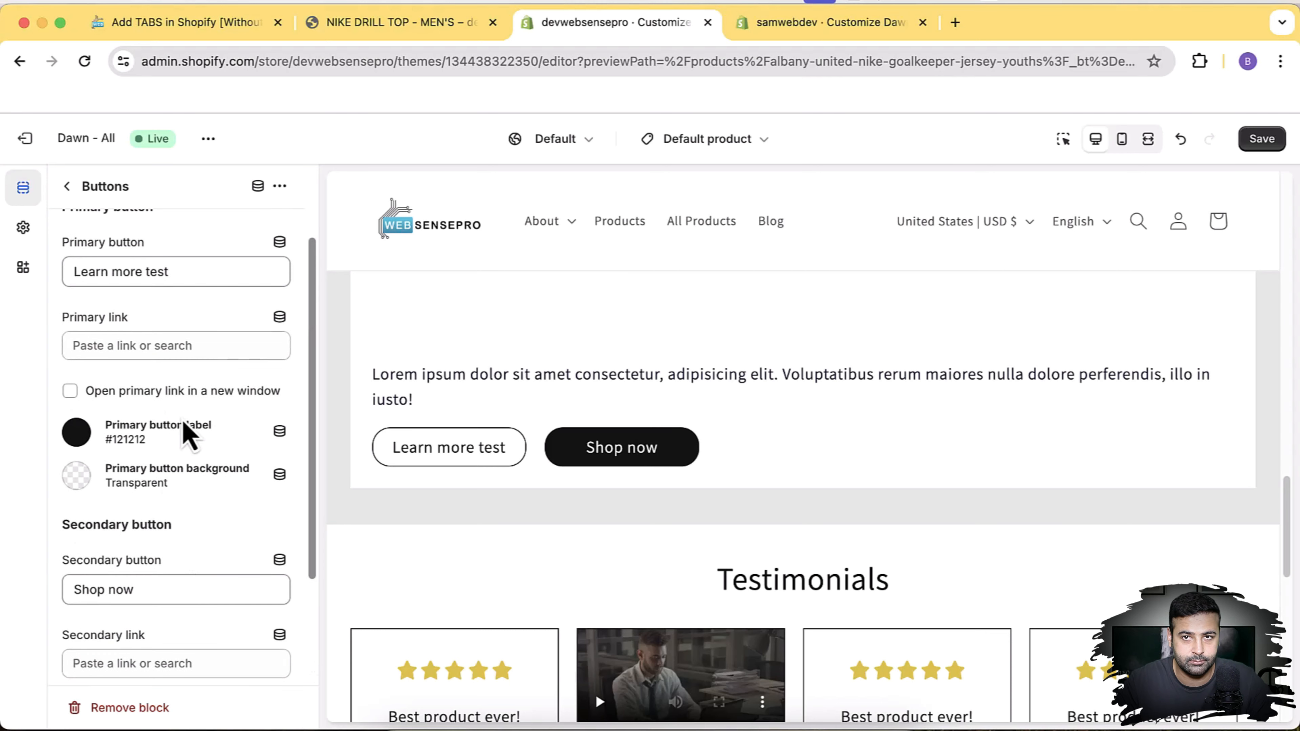
{"action": "scroll", "coordinate": [169, 379], "scroll_direction": "up", "scroll_amount": 3}
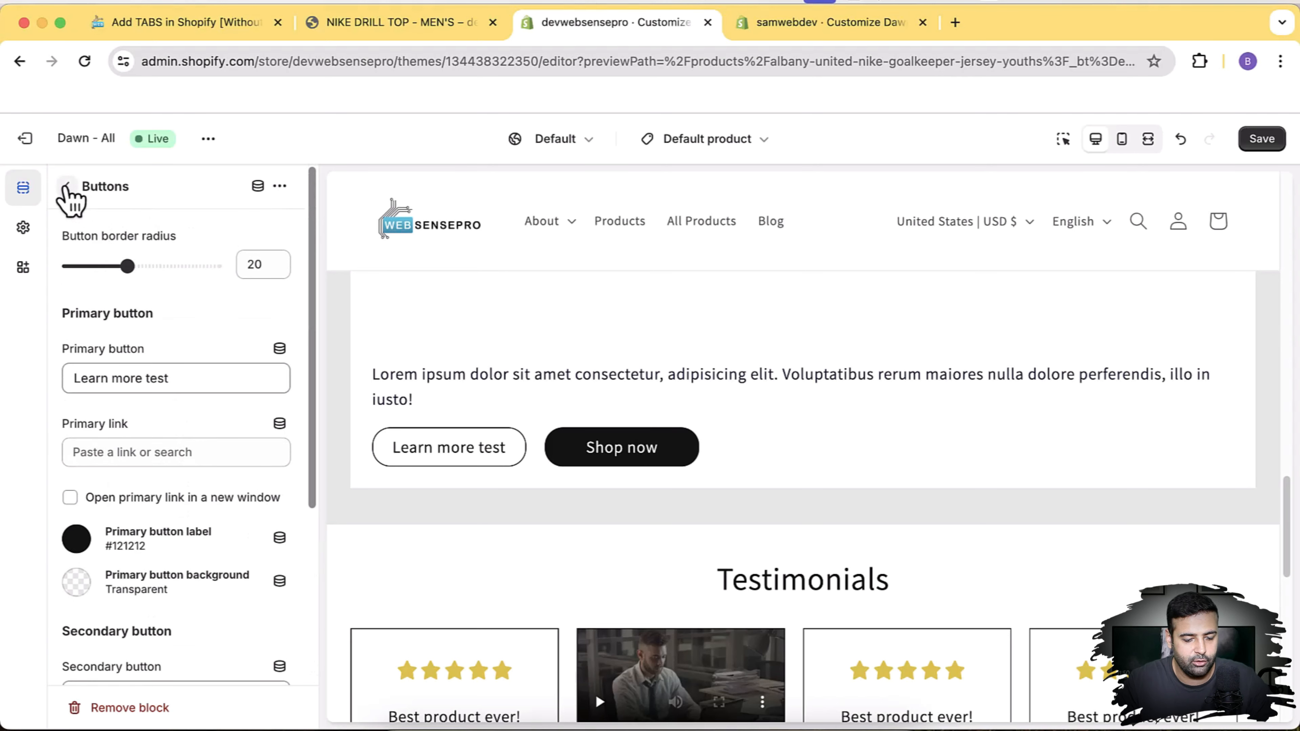
{"action": "left_click", "coordinate": [67, 188]}
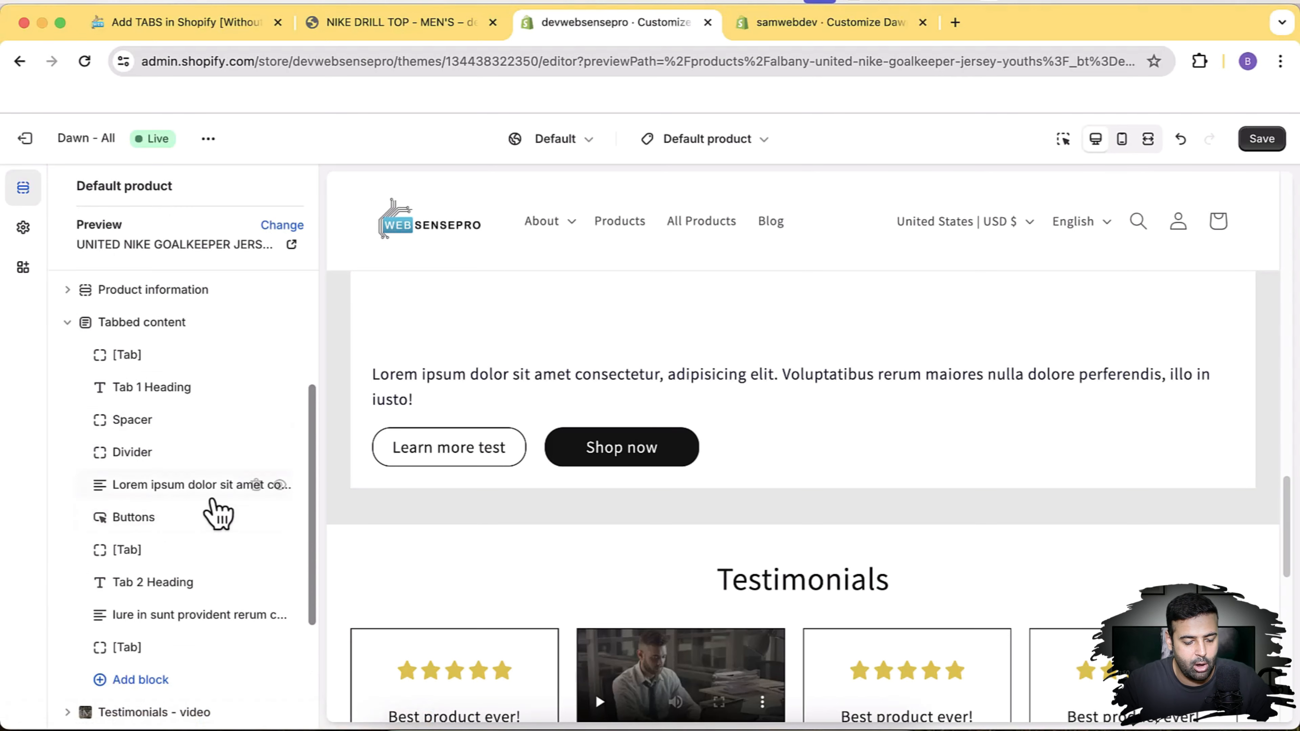
{"action": "scroll", "coordinate": [212, 501], "scroll_direction": "down", "scroll_amount": 3}
{"action": "left_click", "coordinate": [181, 542]}
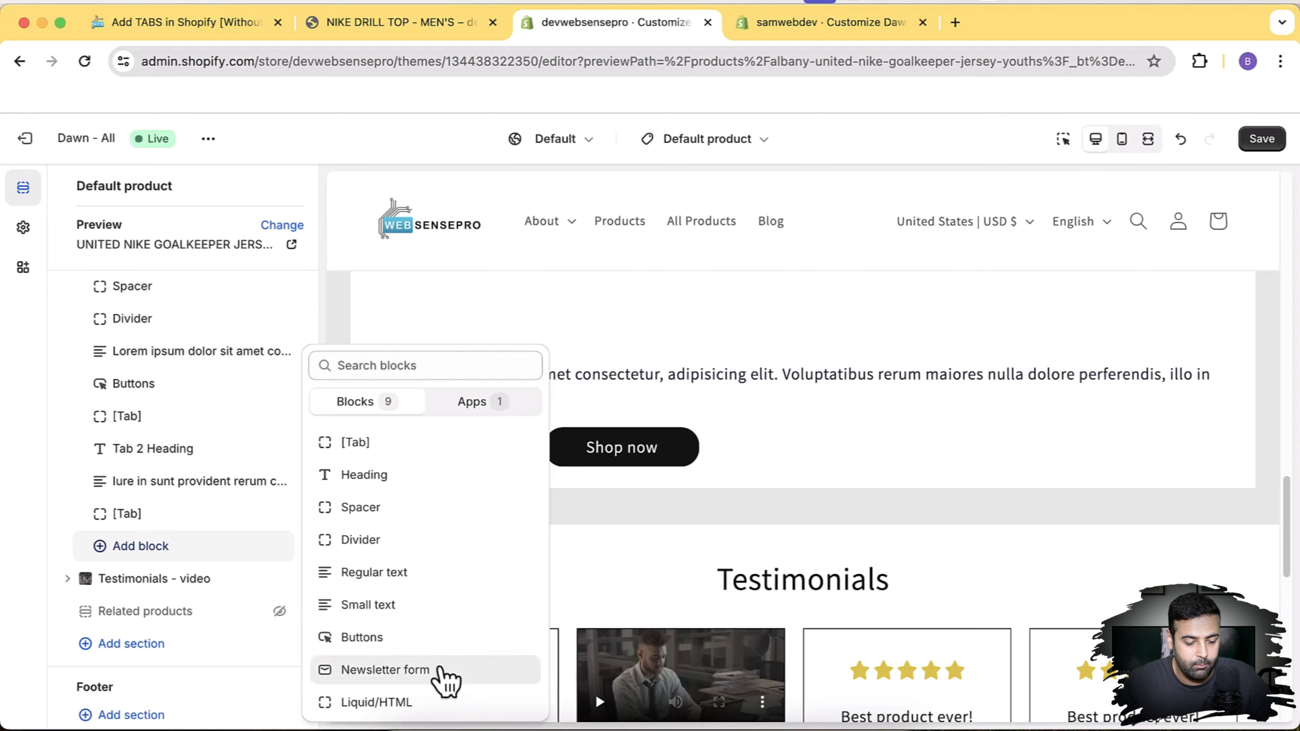
{"action": "left_click", "coordinate": [443, 673]}
{"action": "left_click_drag", "start_coordinate": [104, 557], "coordinate": [209, 459]}
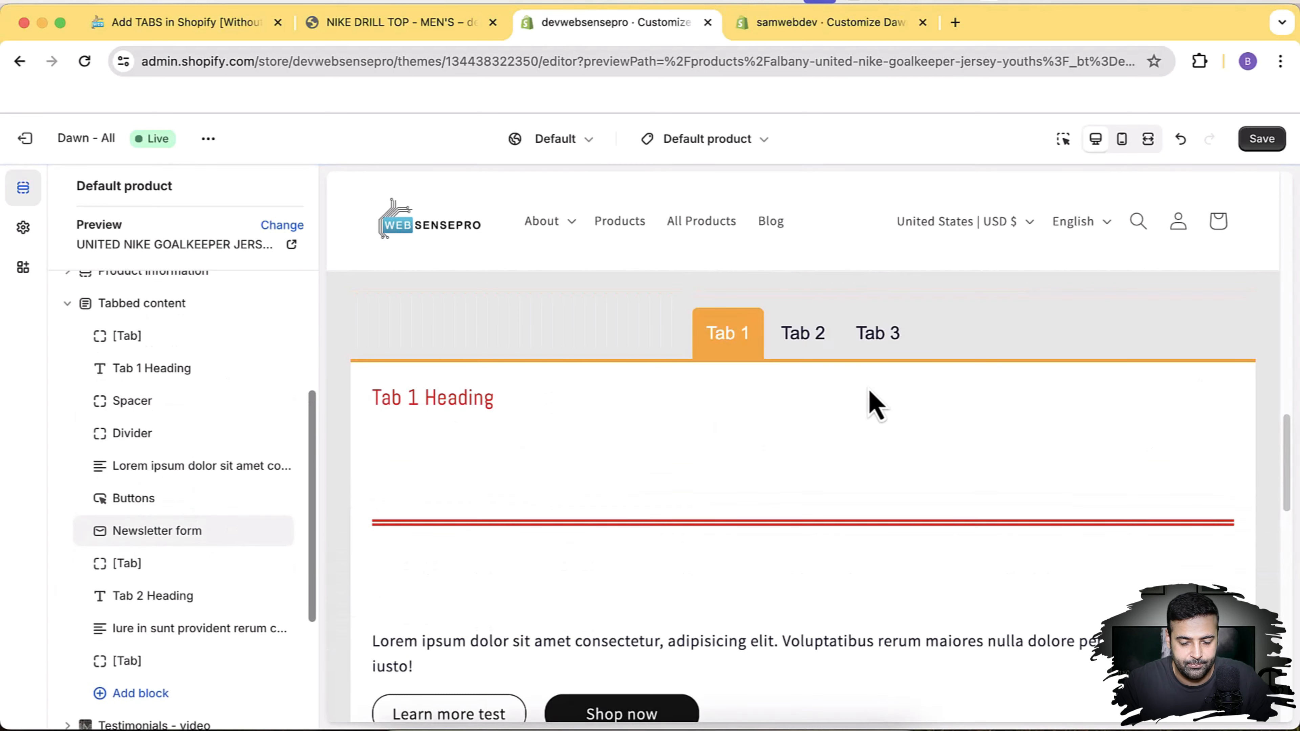
{"action": "scroll", "coordinate": [868, 400], "scroll_direction": "down", "scroll_amount": 5}
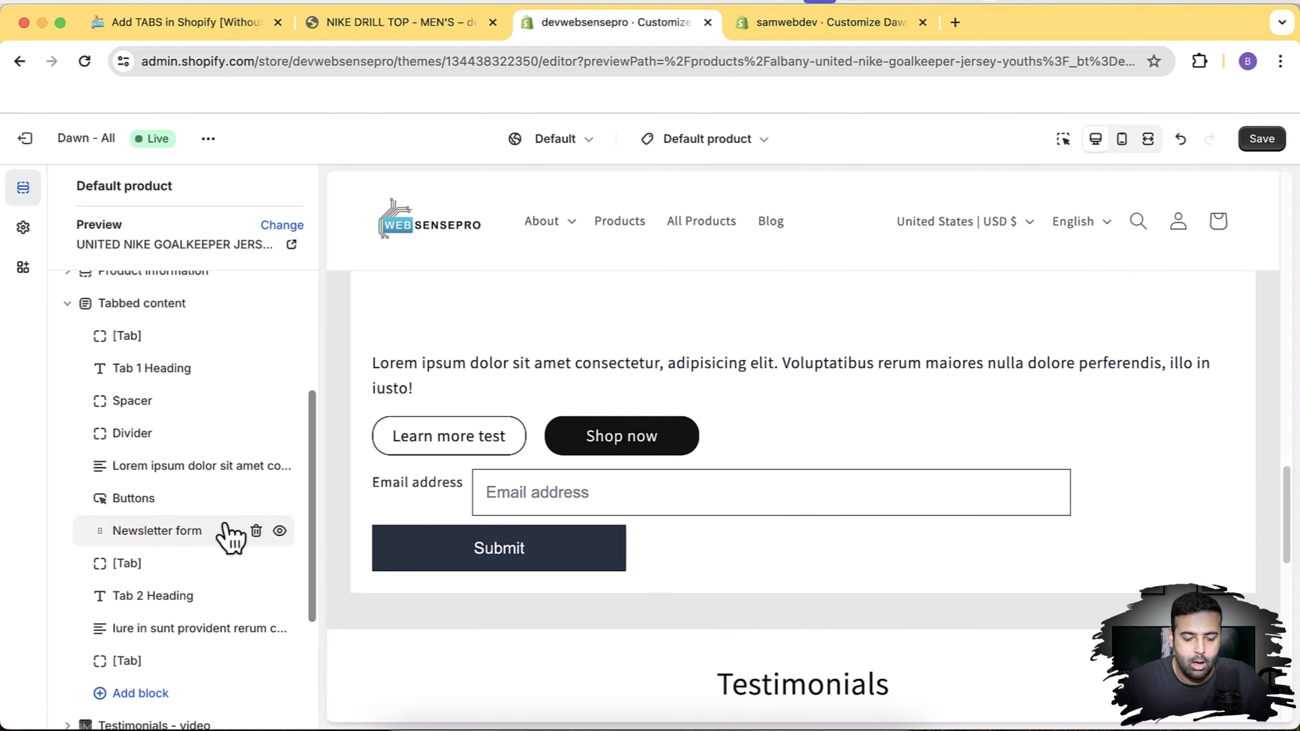
{"action": "scroll", "coordinate": [226, 532], "scroll_direction": "up", "scroll_amount": 1}
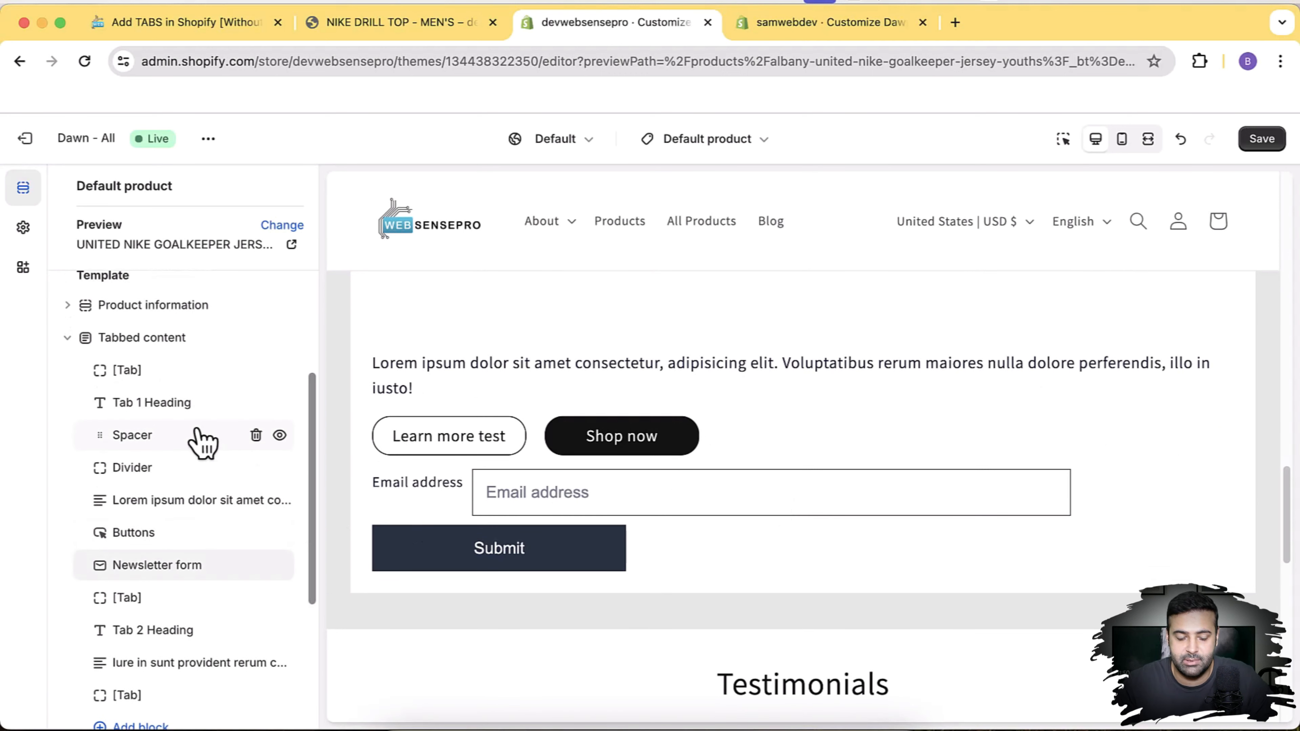
Step: Set the Tabbed content section's tab highlight color to the red #E61818
{"action": "left_click", "coordinate": [143, 338]}
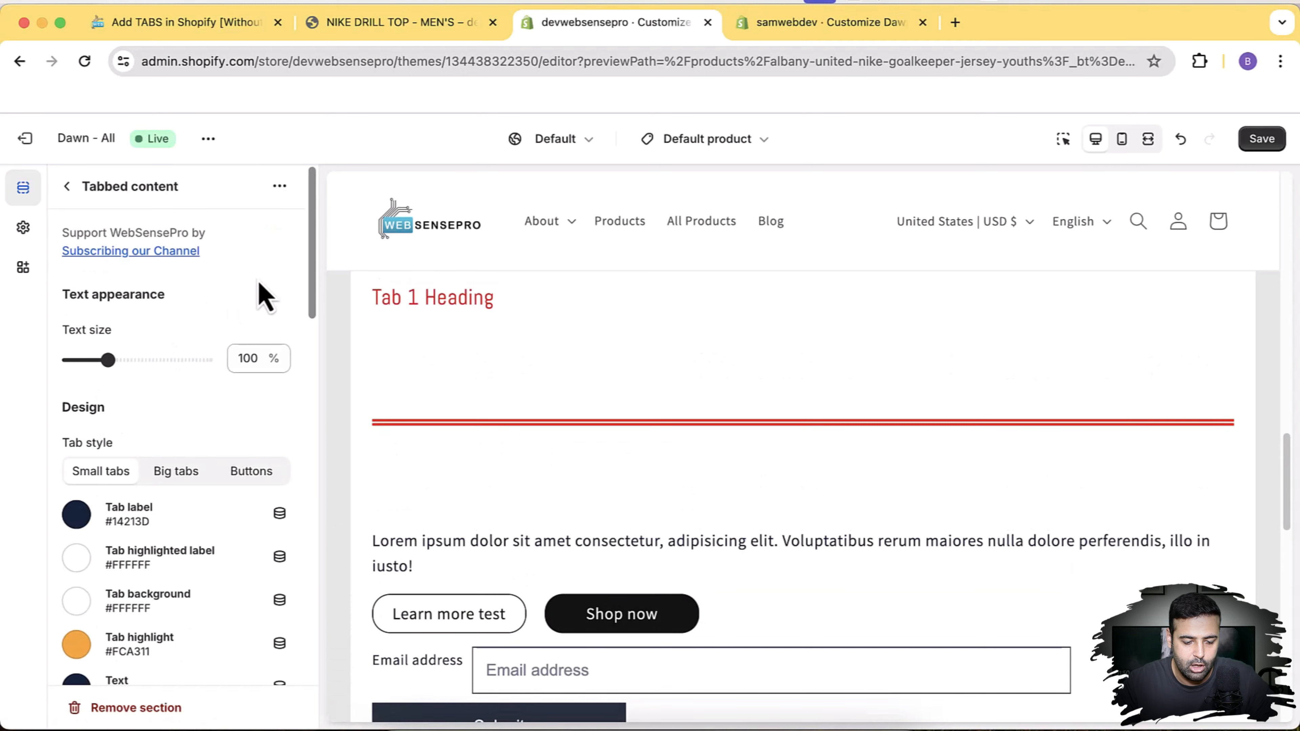
{"action": "scroll", "coordinate": [261, 297], "scroll_direction": "down", "scroll_amount": 3}
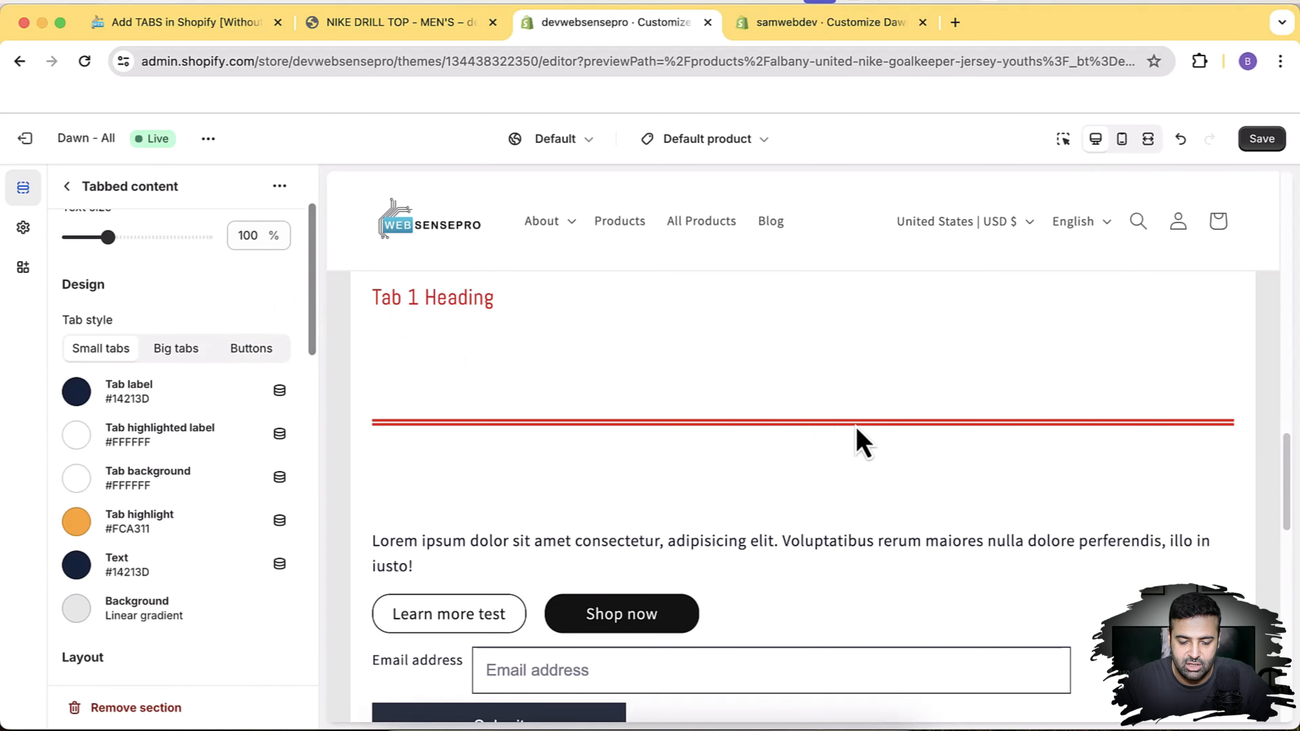
{"action": "scroll", "coordinate": [856, 427], "scroll_direction": "up", "scroll_amount": 4}
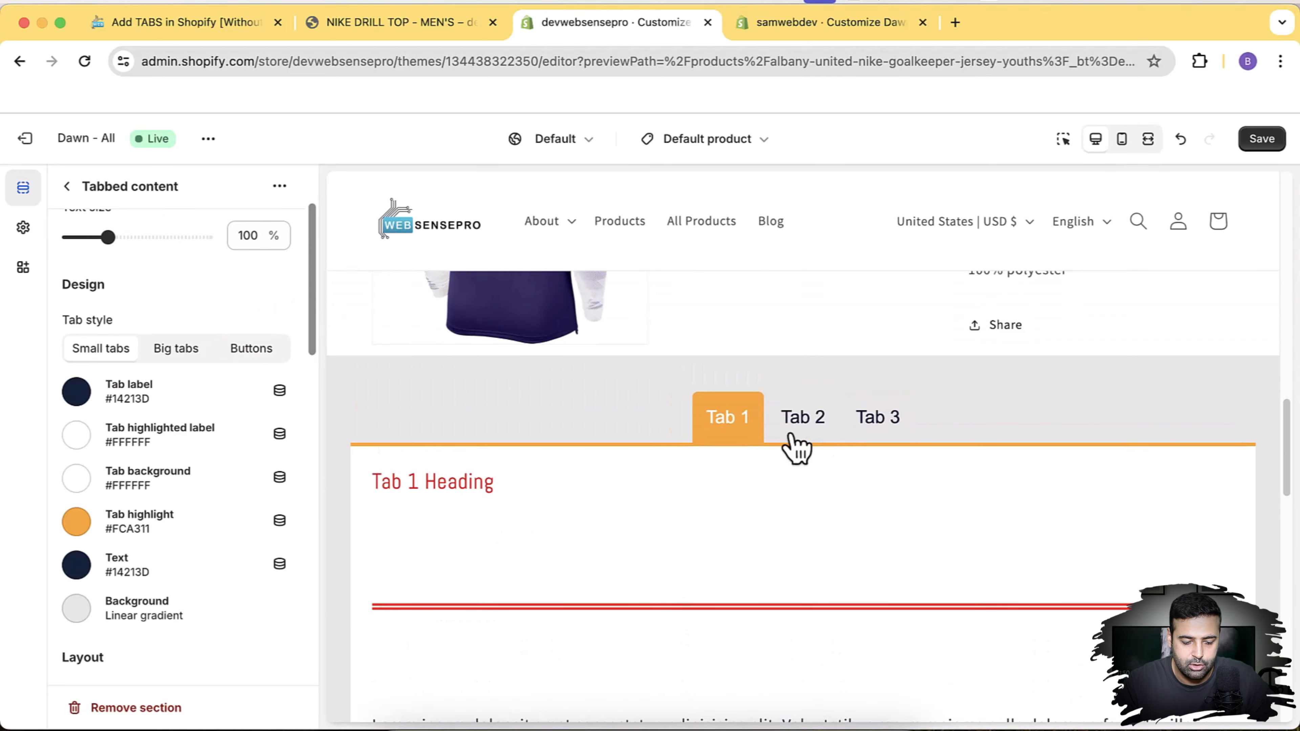
{"action": "left_click", "coordinate": [85, 530]}
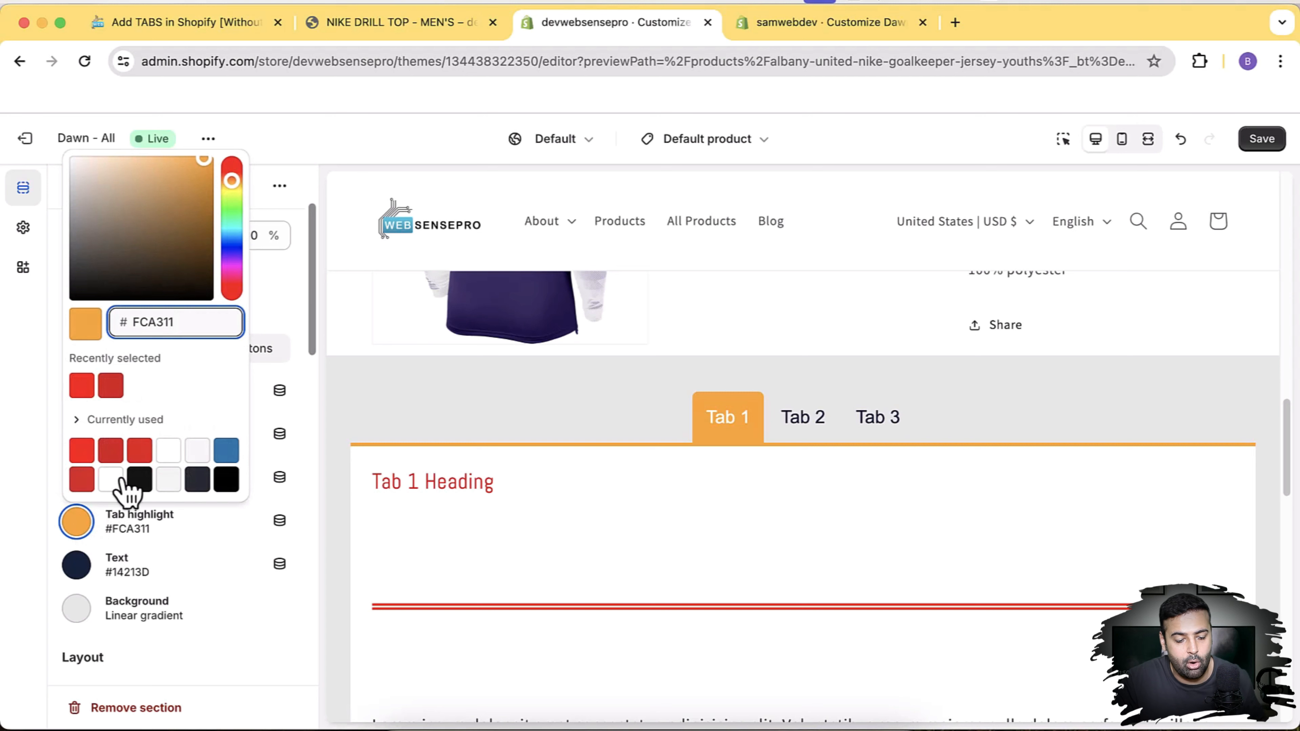
{"action": "left_click", "coordinate": [139, 451]}
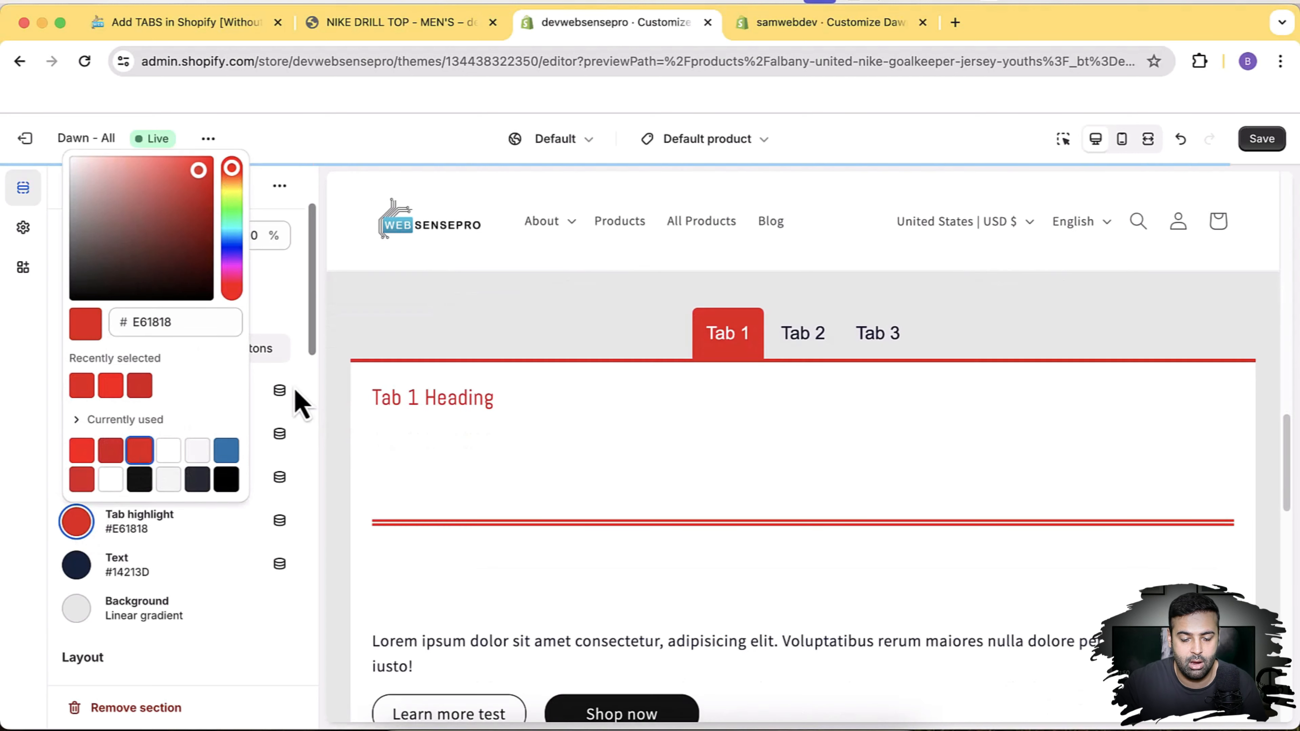
{"action": "left_click", "coordinate": [301, 408]}
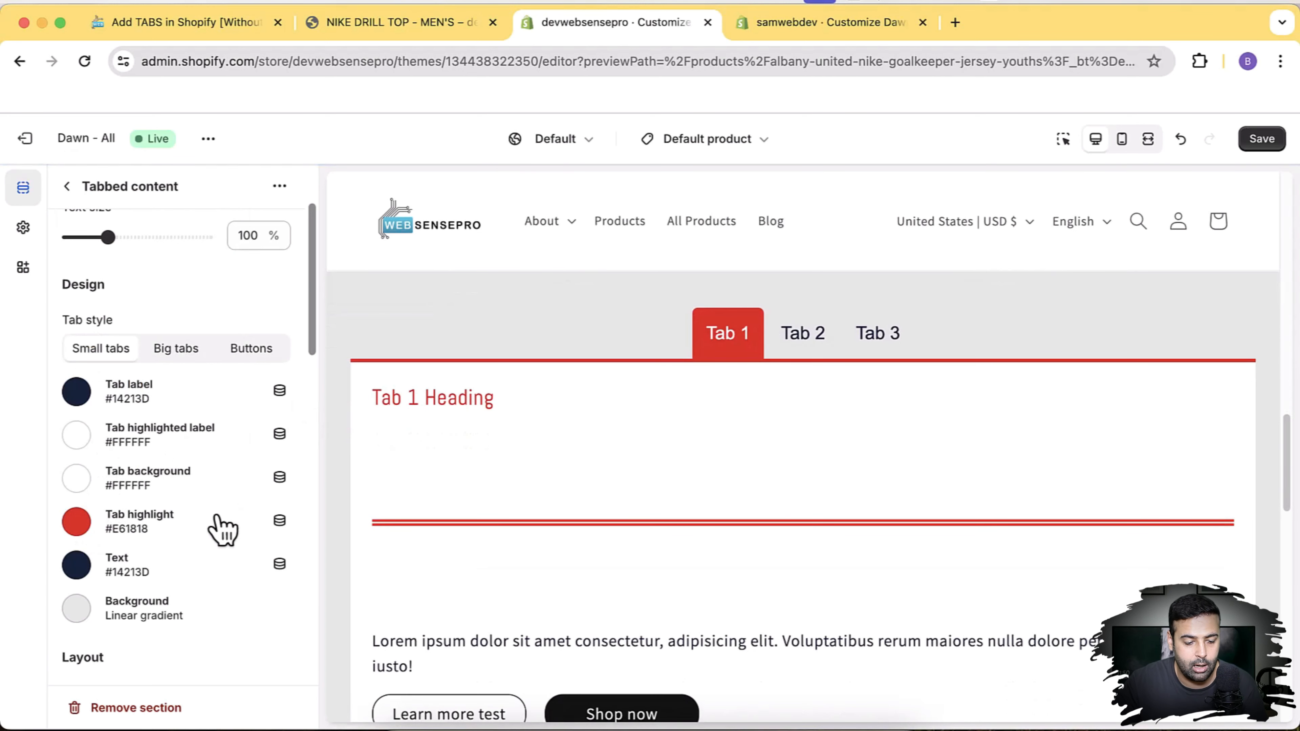
Step: Switch the tab style to Big tabs and set the tab highlighted label color to black, #000000
{"action": "scroll", "coordinate": [221, 529], "scroll_direction": "up", "scroll_amount": 3}
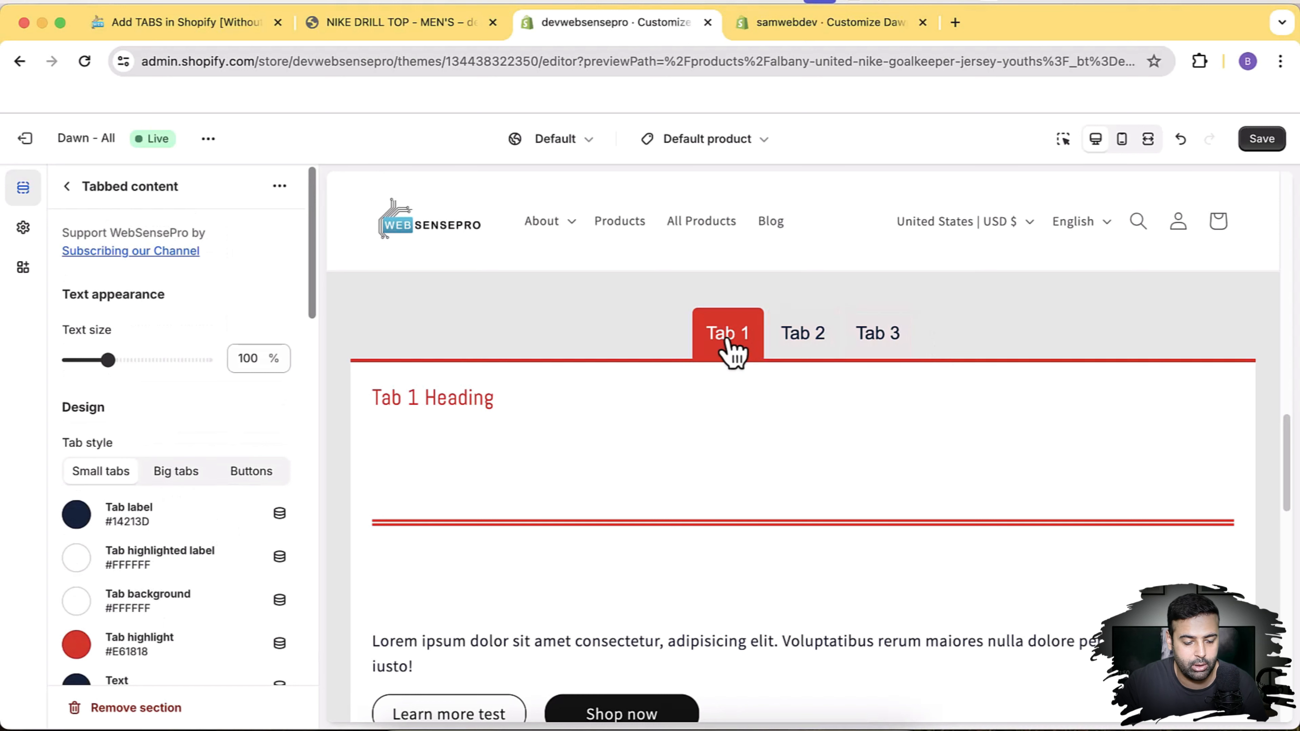
{"action": "left_click", "coordinate": [174, 472]}
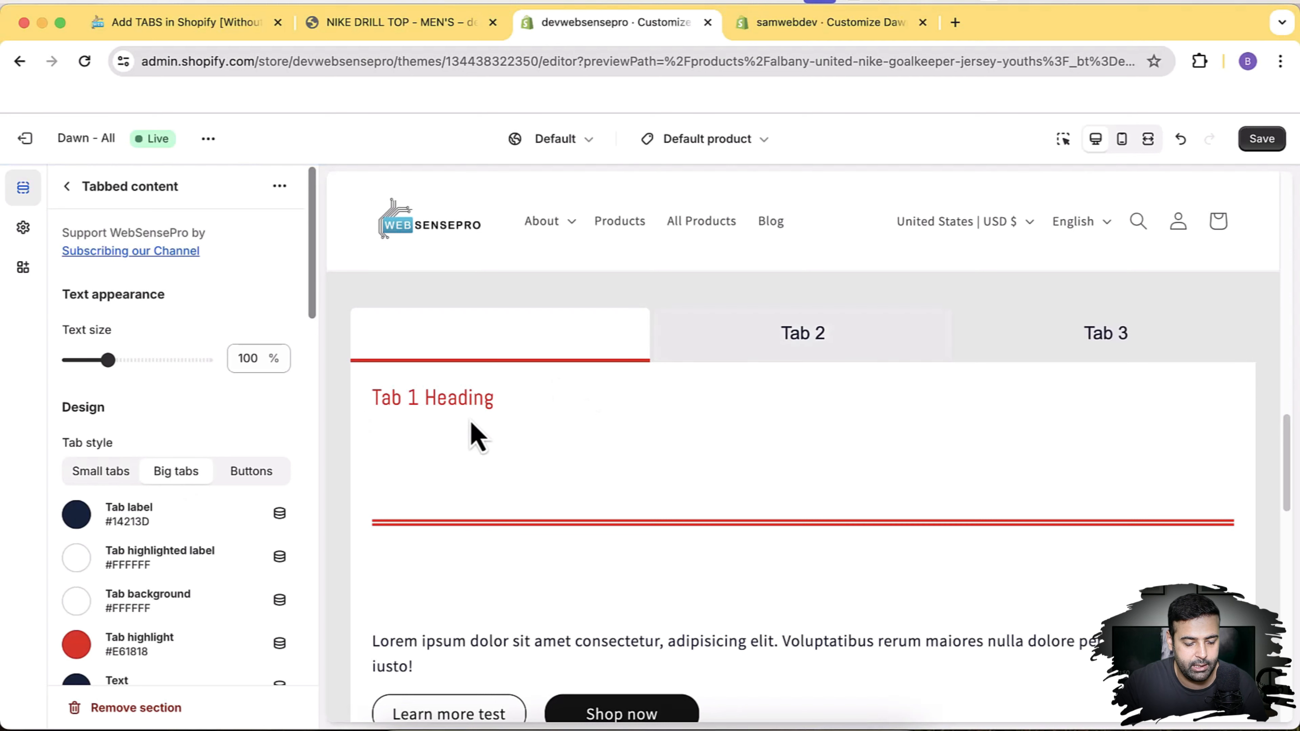
{"action": "left_click", "coordinate": [77, 569]}
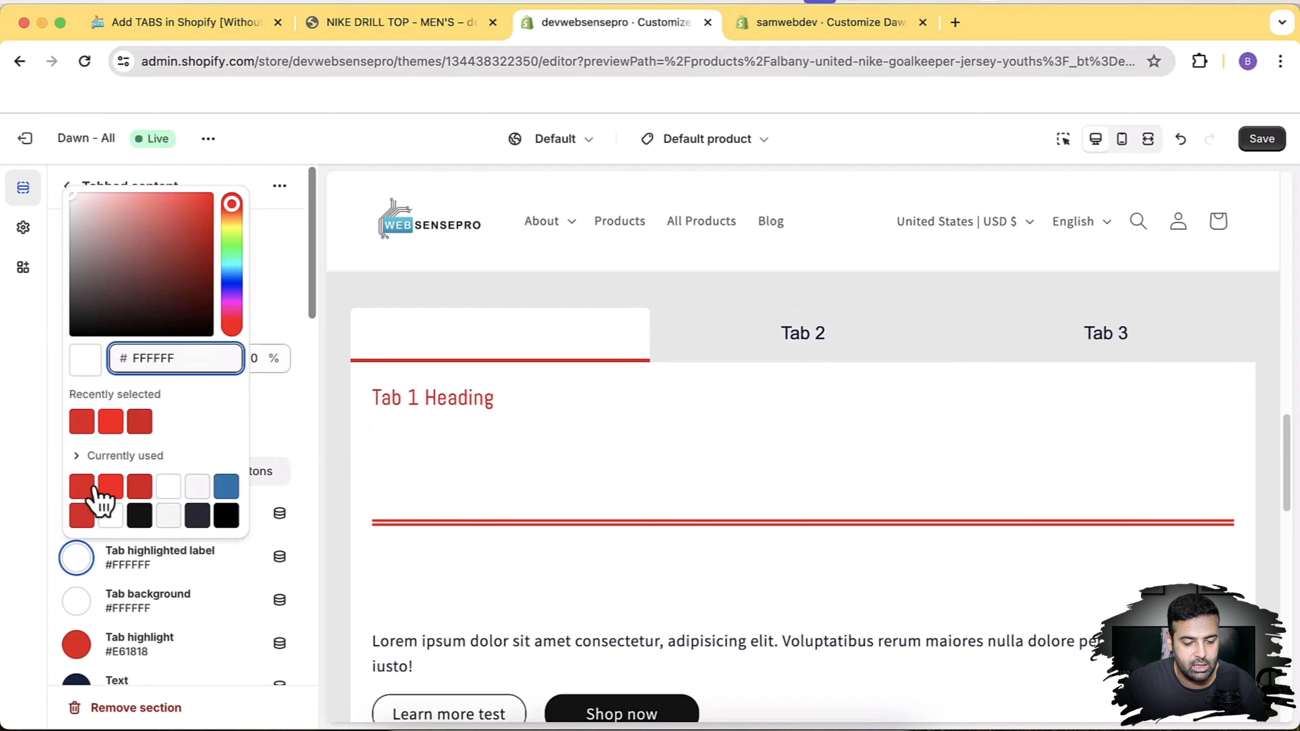
{"action": "left_click", "coordinate": [130, 294]}
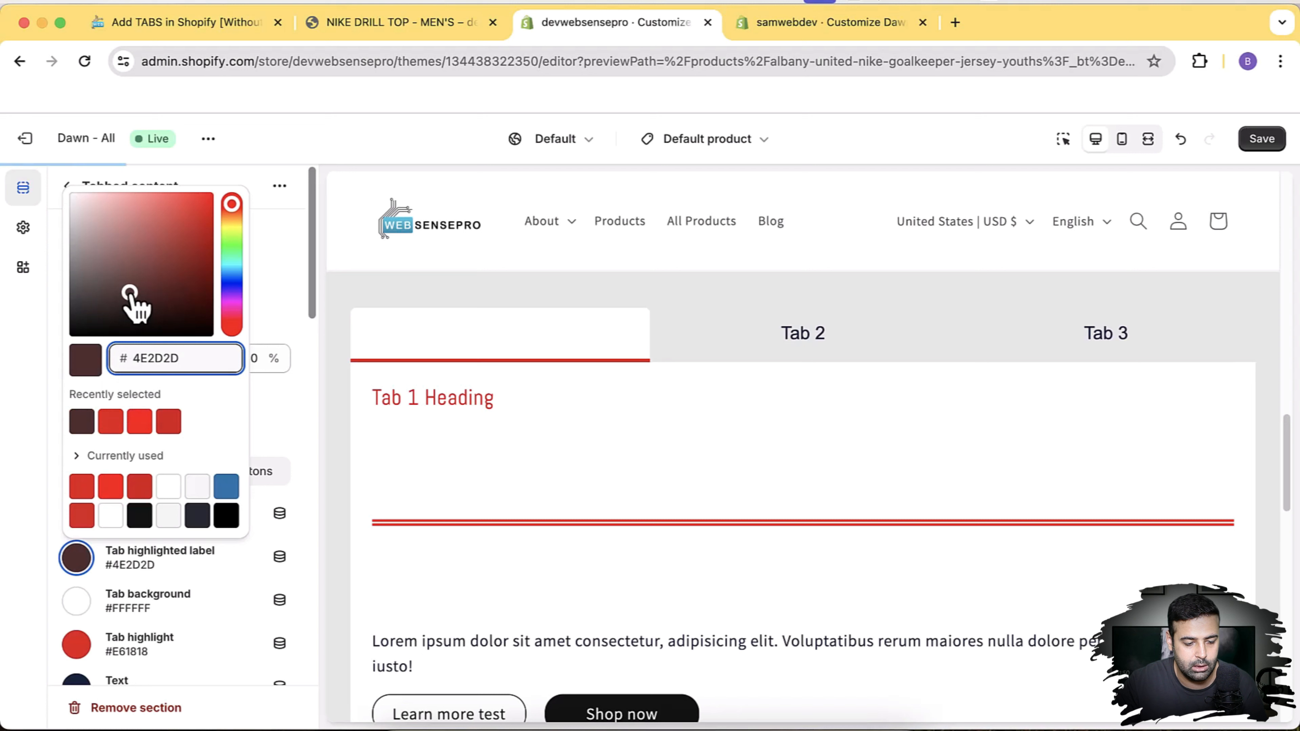
{"action": "left_click_drag", "start_coordinate": [130, 294], "coordinate": [69, 349]}
{"action": "left_click", "coordinate": [282, 429]}
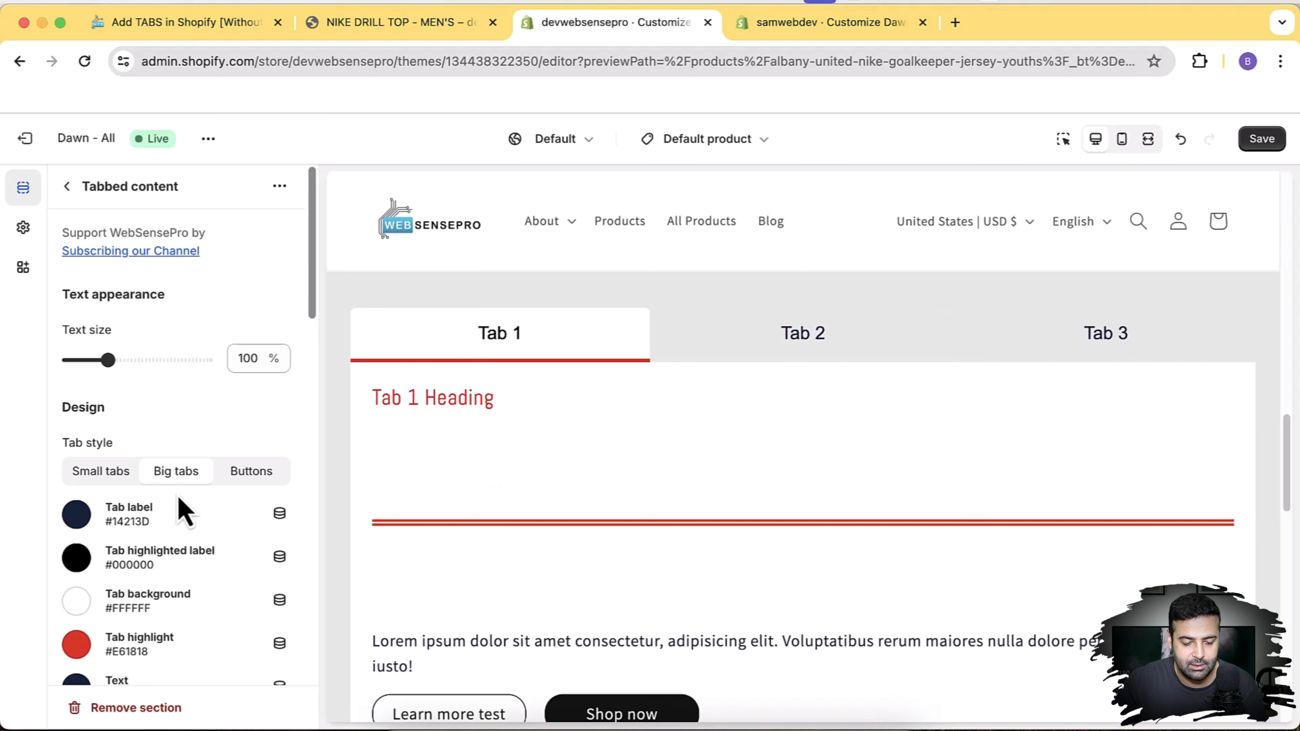
Step: Change the tab style to Buttons and set the section's layout size to 100%
{"action": "left_click", "coordinate": [252, 479]}
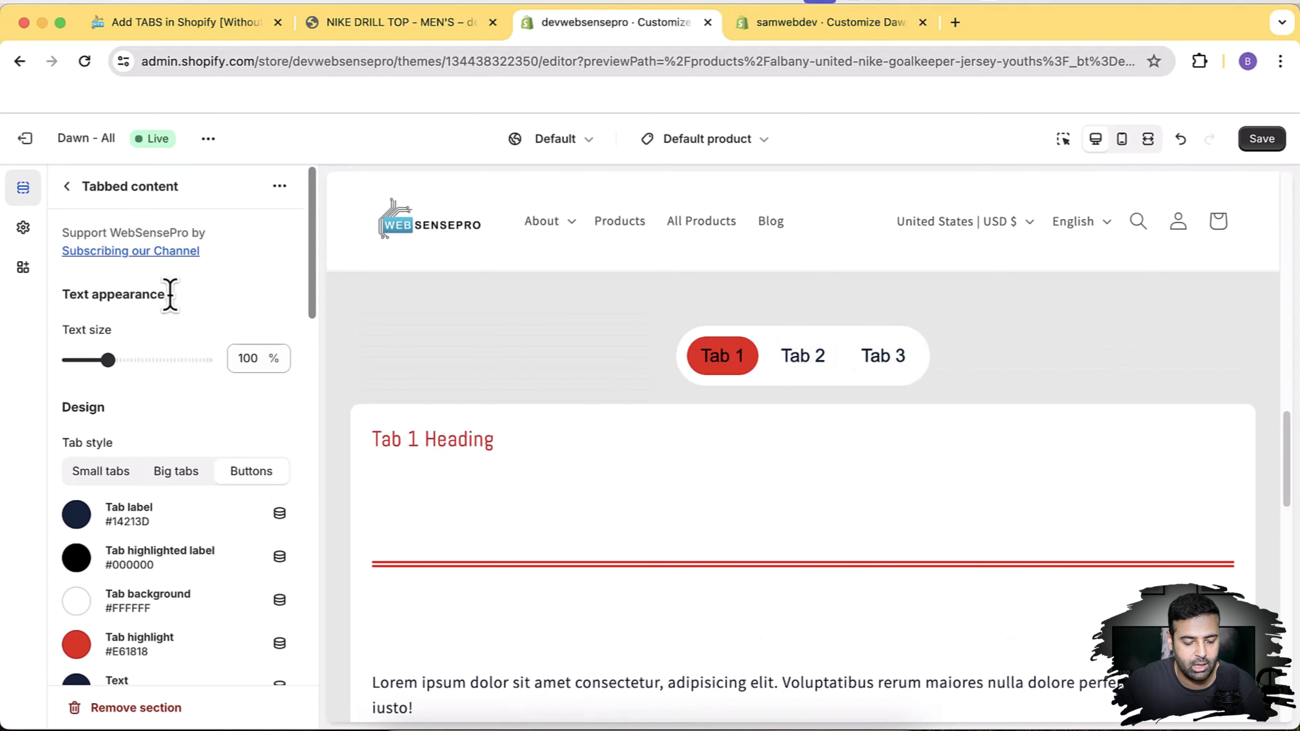
{"action": "scroll", "coordinate": [170, 295], "scroll_direction": "down", "scroll_amount": 10}
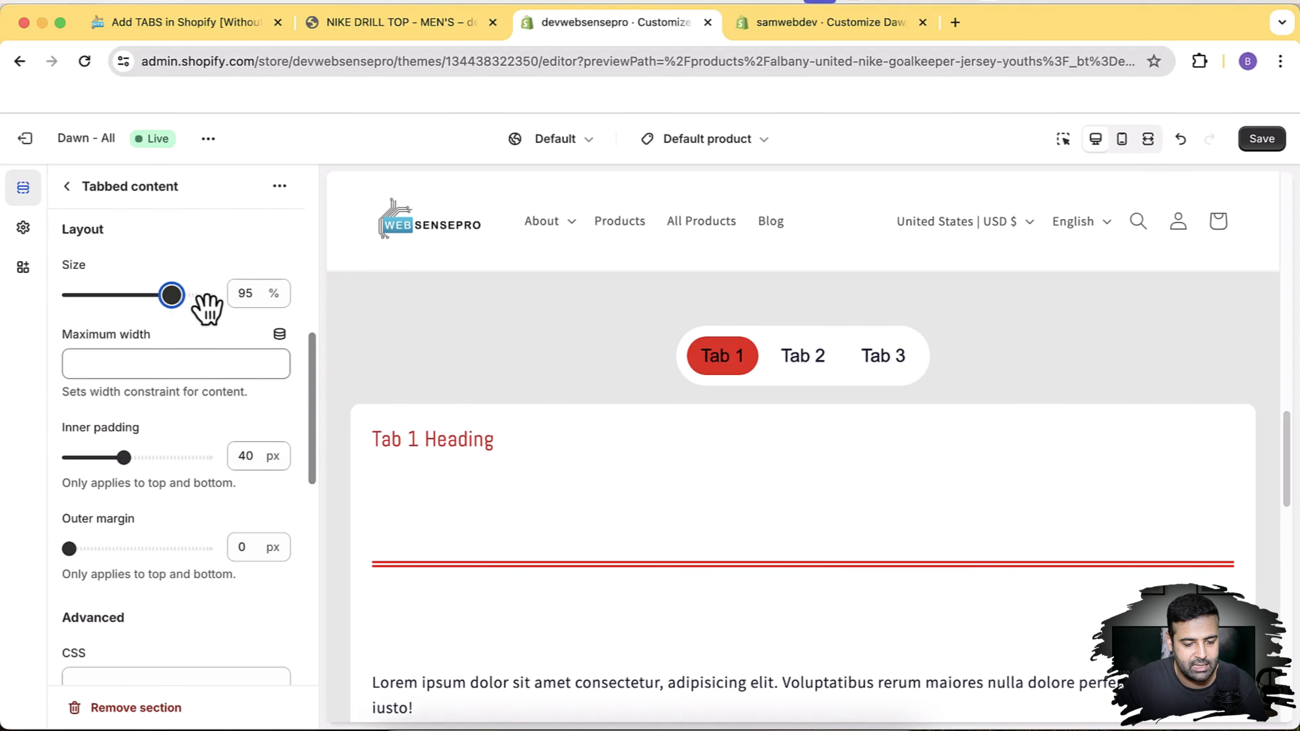
{"action": "left_click", "coordinate": [206, 296]}
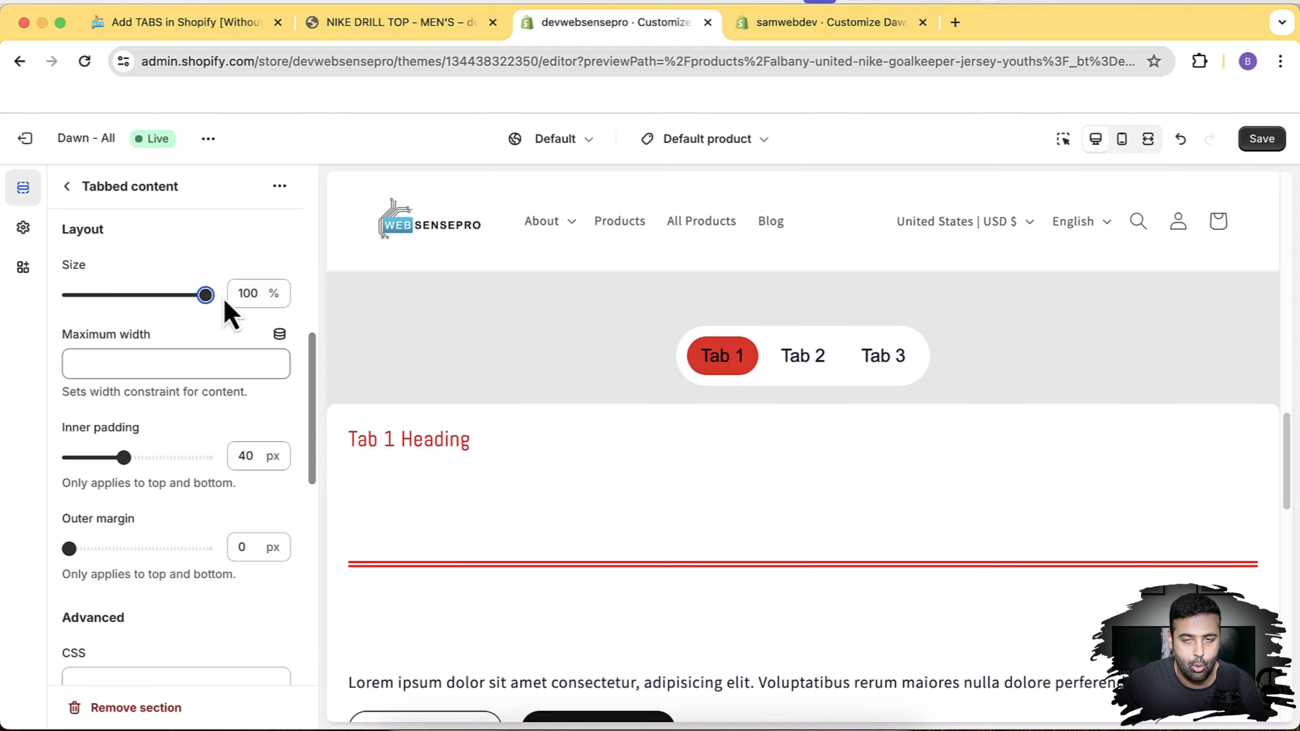
Step: Change the section background's linear gradient so it fades from light grey to red
{"action": "scroll", "coordinate": [229, 318], "scroll_direction": "up", "scroll_amount": 5}
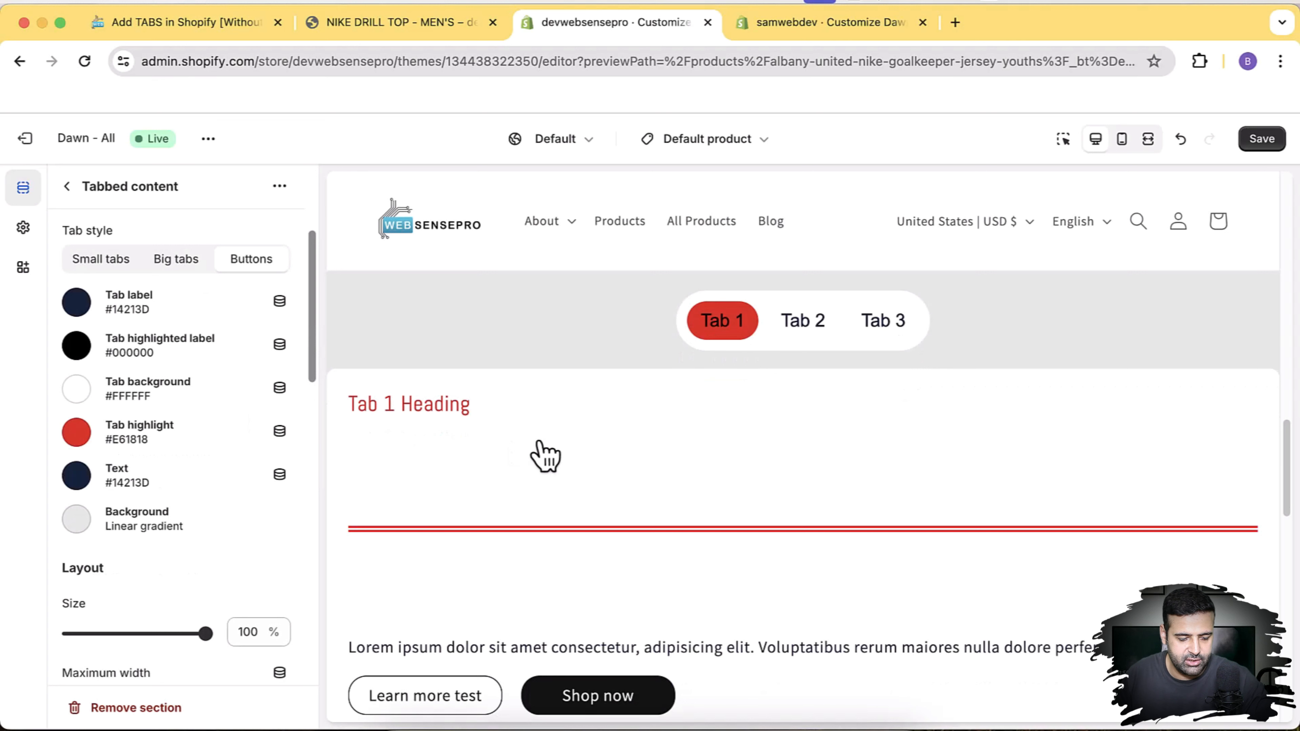
{"action": "scroll", "coordinate": [544, 458], "scroll_direction": "up", "scroll_amount": 2}
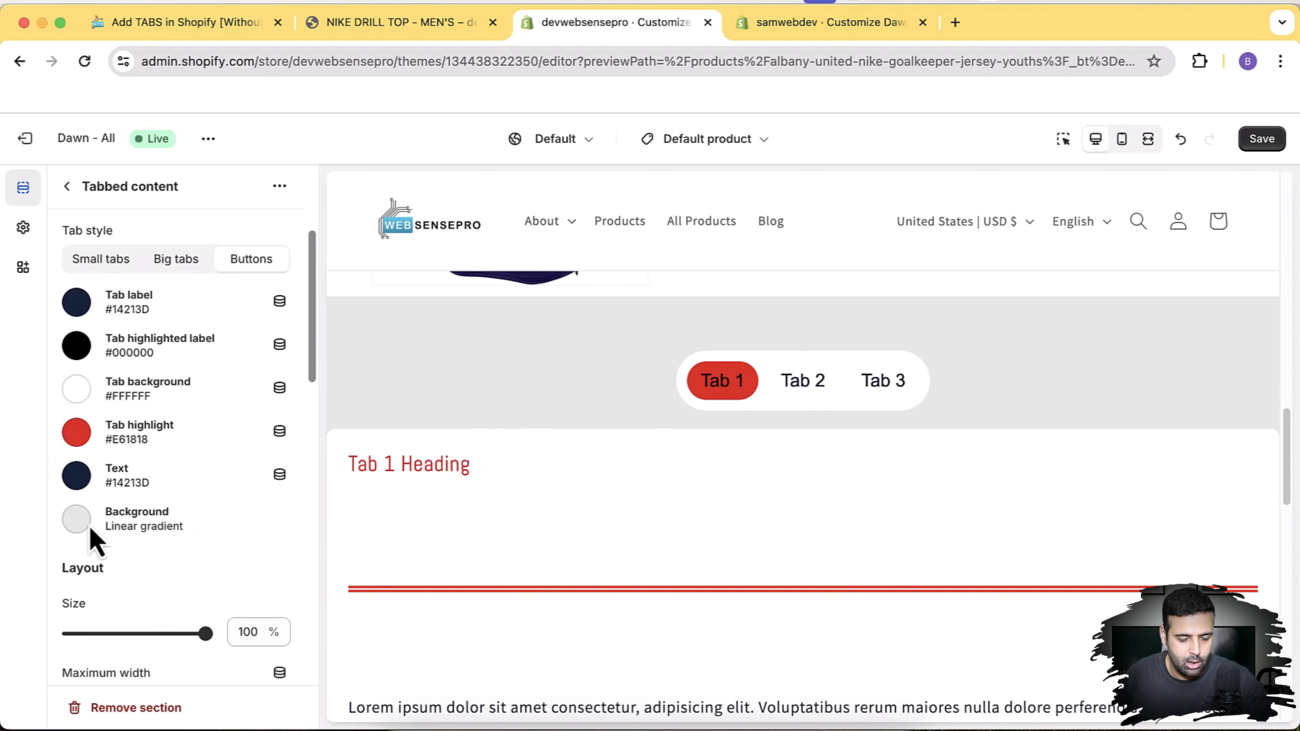
{"action": "left_click", "coordinate": [77, 519]}
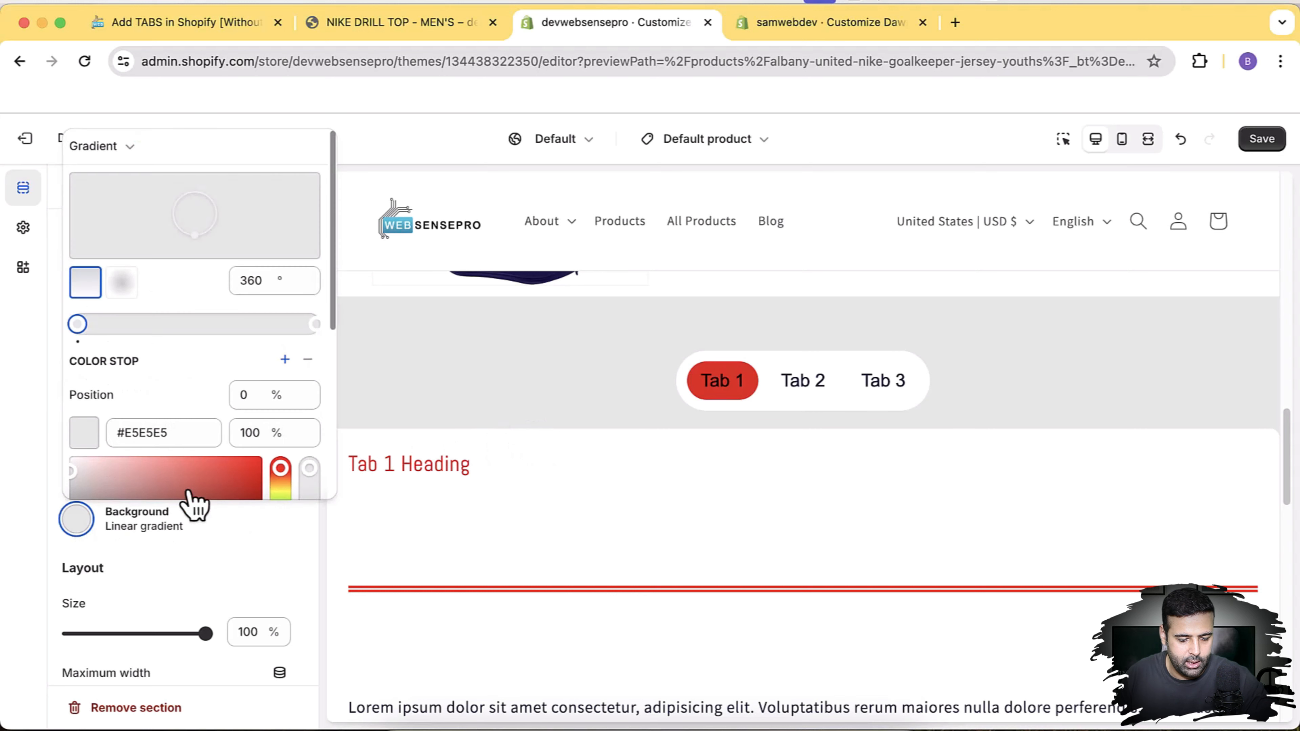
{"action": "left_click", "coordinate": [264, 566]}
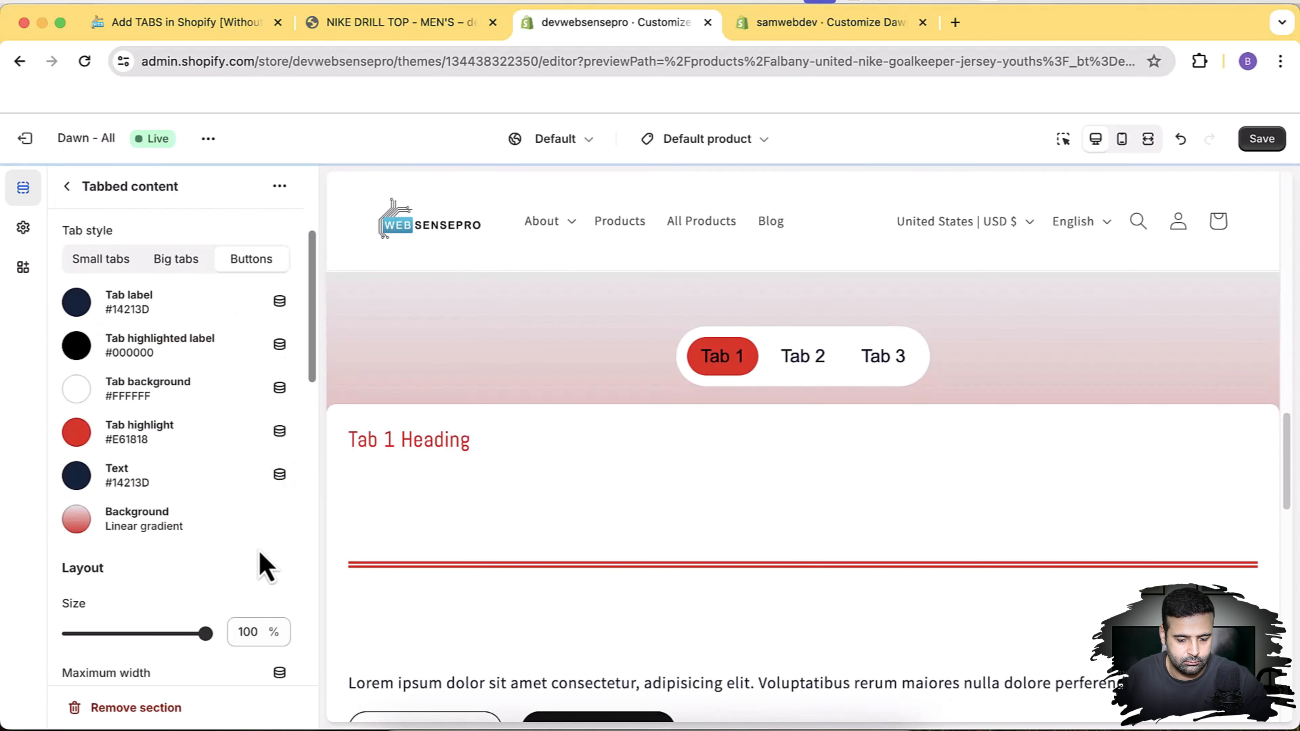
{"action": "scroll", "coordinate": [496, 455], "scroll_direction": "up", "scroll_amount": 3}
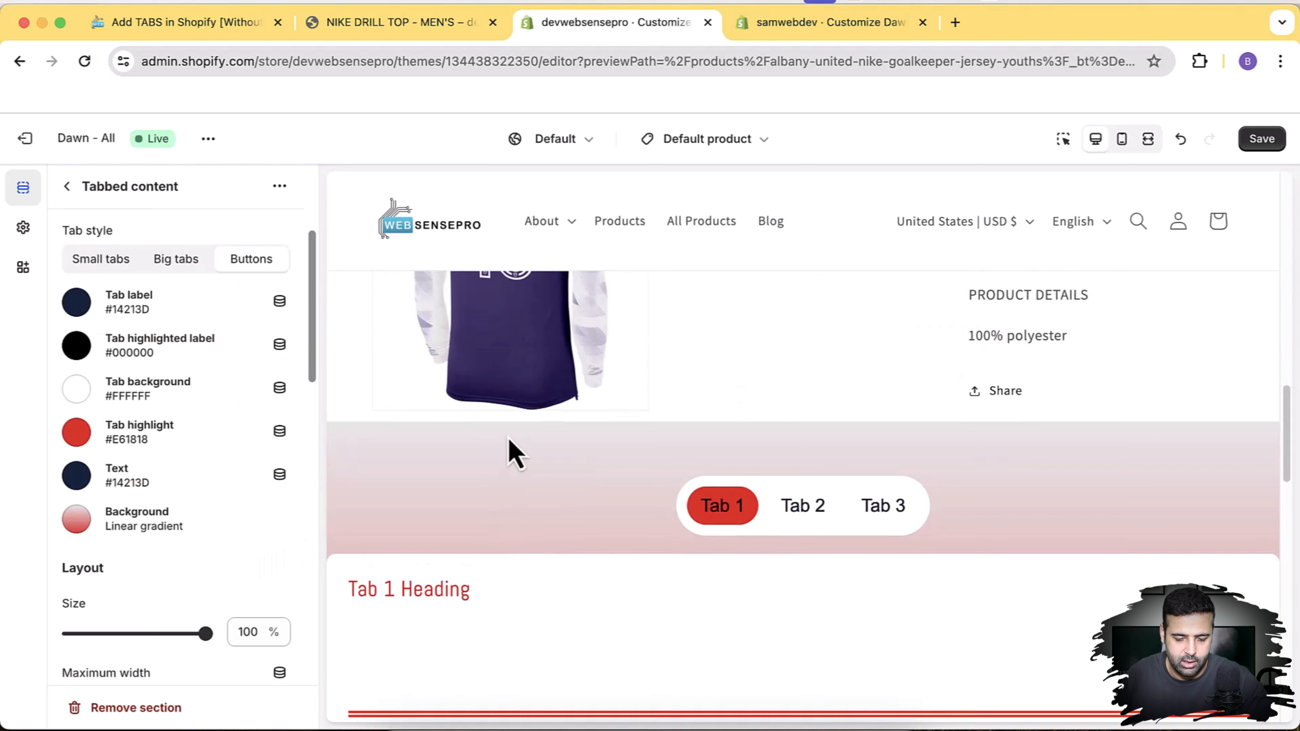
{"action": "scroll", "coordinate": [508, 445], "scroll_direction": "down", "scroll_amount": 6}
{"action": "scroll", "coordinate": [509, 441], "scroll_direction": "up", "scroll_amount": 4}
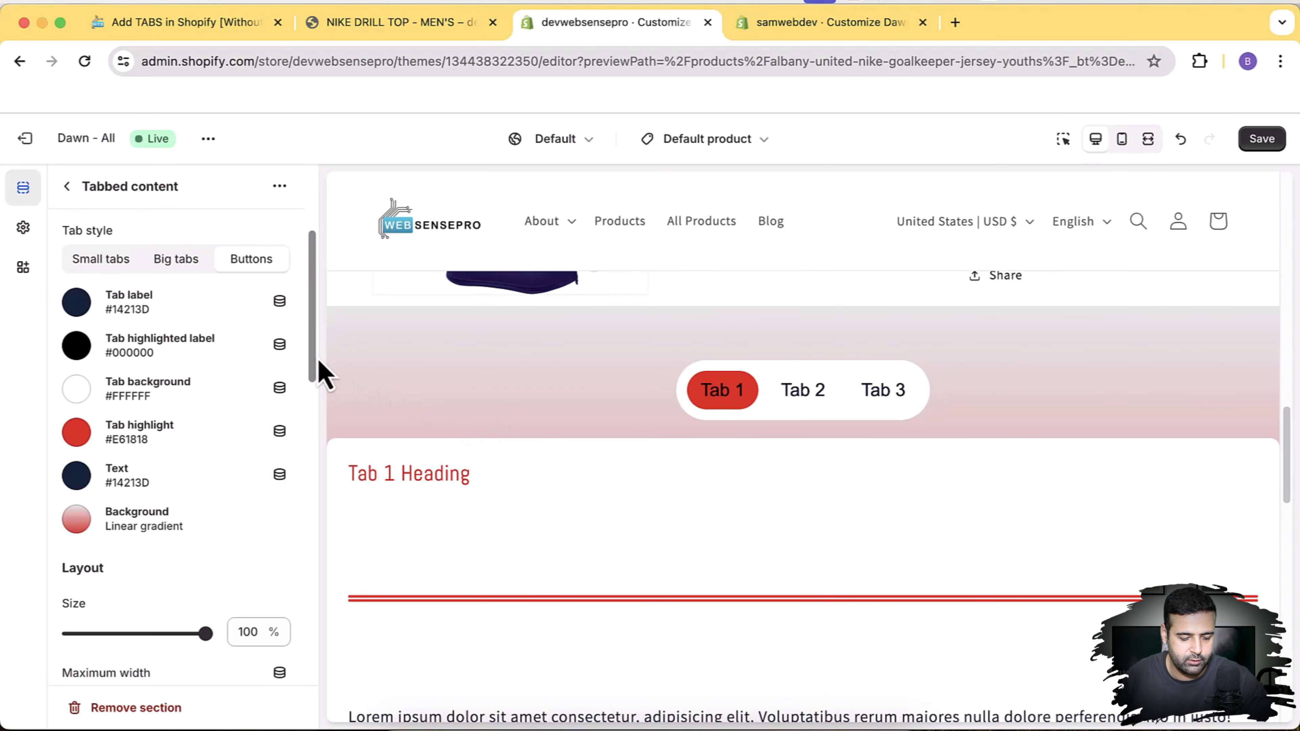
Step: Set the Tabbed content section's inner padding to 20 px and its outer margin to 35 px
{"action": "scroll", "coordinate": [251, 341], "scroll_direction": "down", "scroll_amount": 3}
{"action": "scroll", "coordinate": [250, 341], "scroll_direction": "down", "scroll_amount": 3}
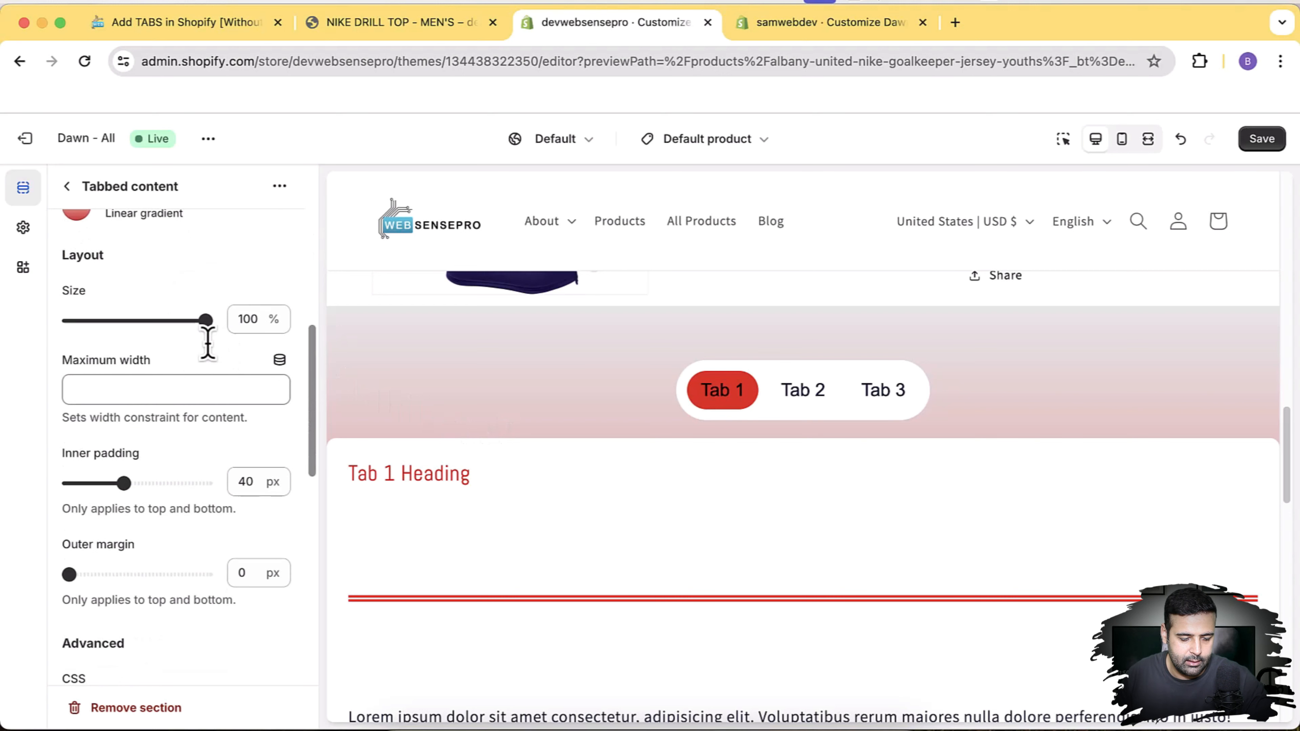
{"action": "left_click", "coordinate": [116, 389]}
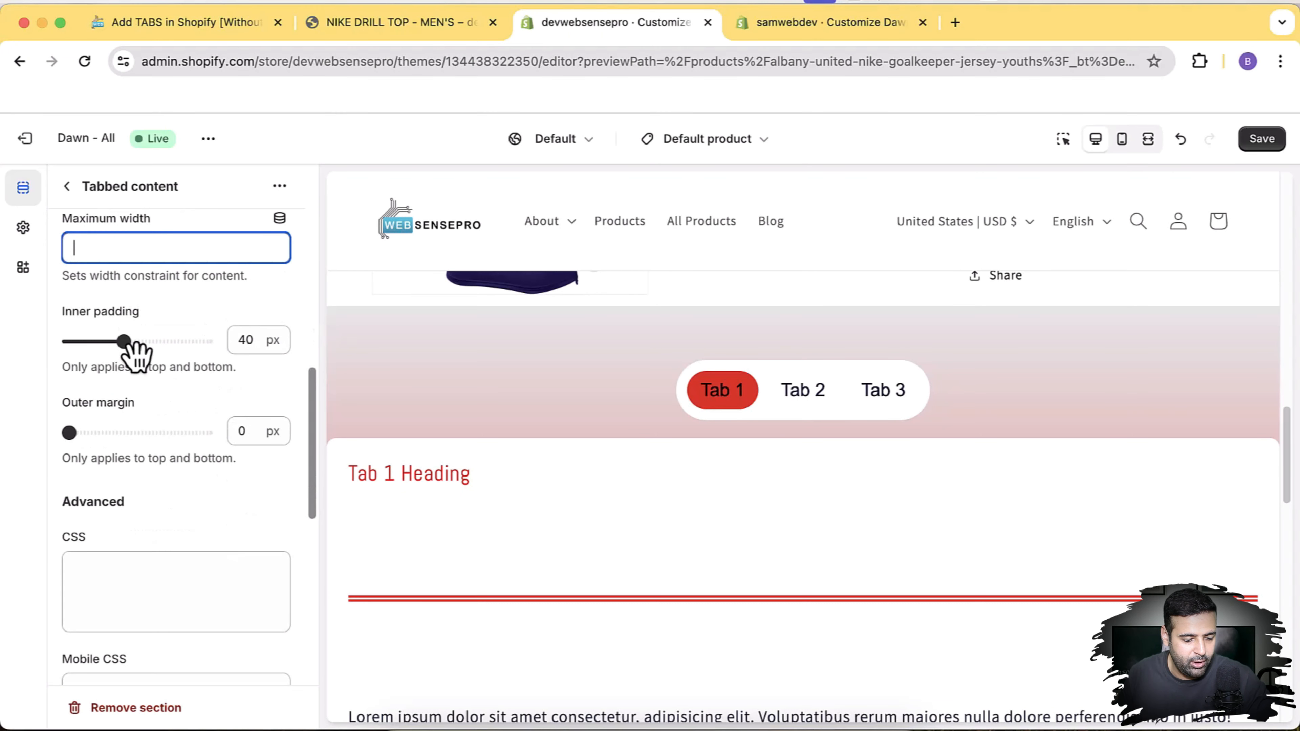
{"action": "left_click_drag", "start_coordinate": [134, 343], "coordinate": [98, 344]}
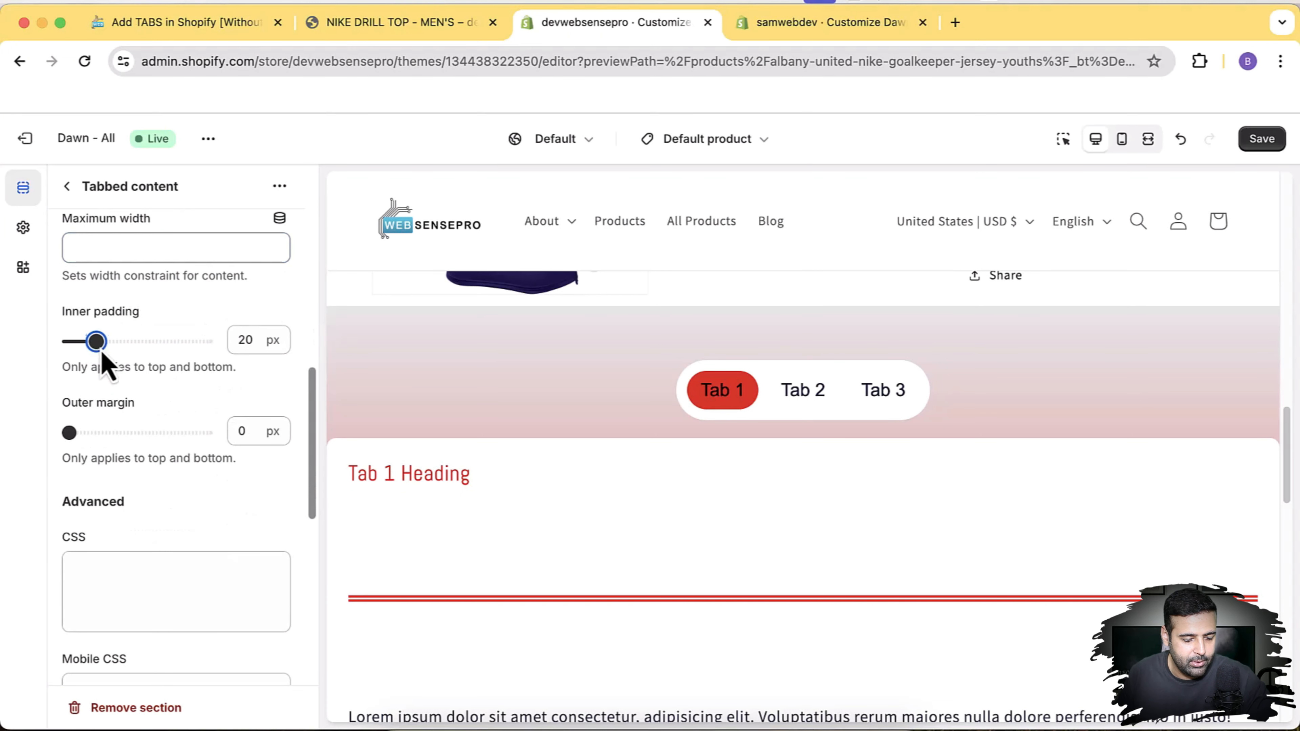
{"action": "left_click_drag", "start_coordinate": [72, 434], "coordinate": [128, 439]}
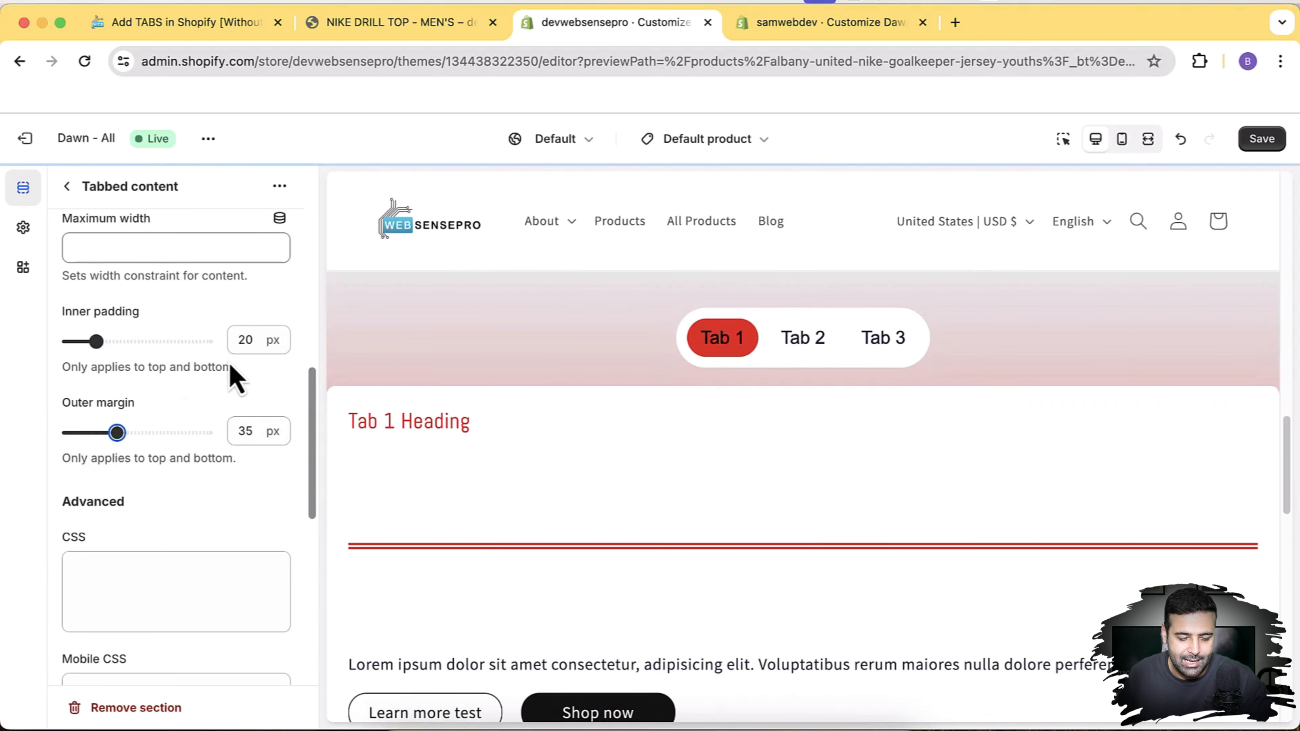
Step: Review the section's custom CSS, Mobile CSS and theme font override settings
{"action": "scroll", "coordinate": [228, 364], "scroll_direction": "down", "scroll_amount": 3}
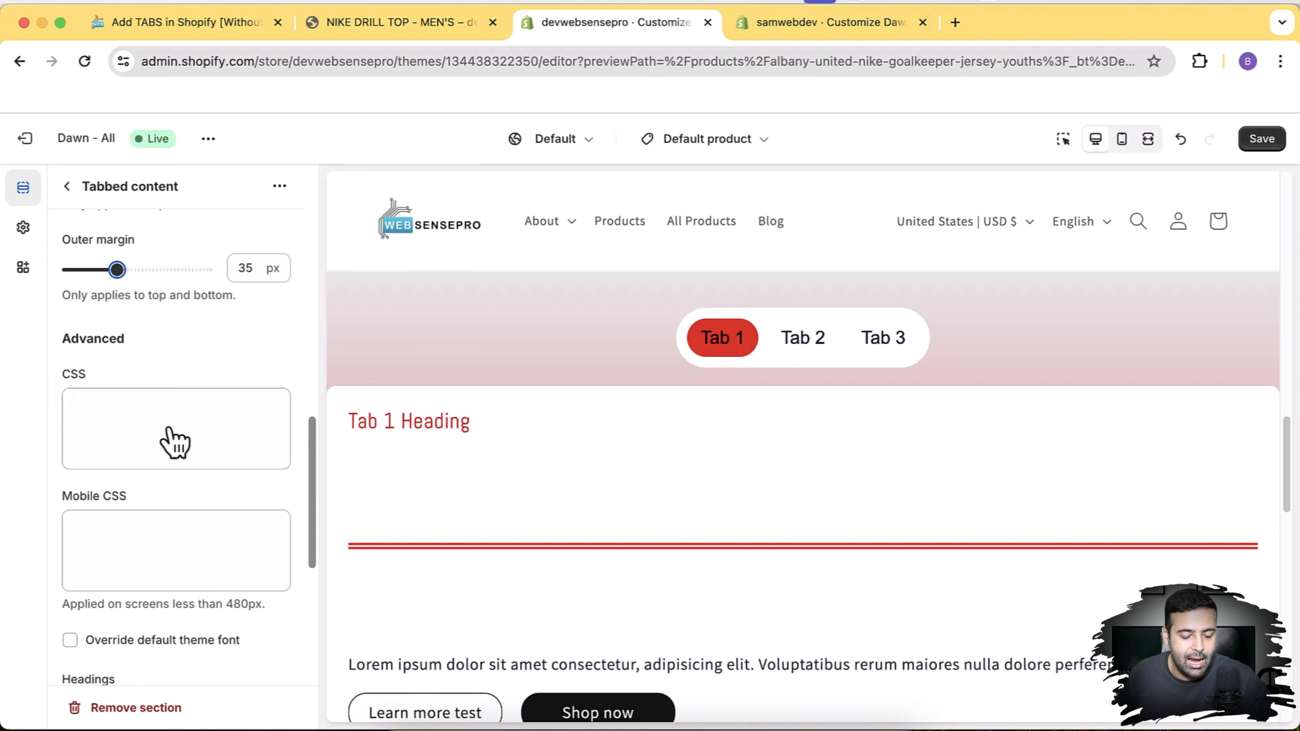
{"action": "left_click", "coordinate": [109, 546]}
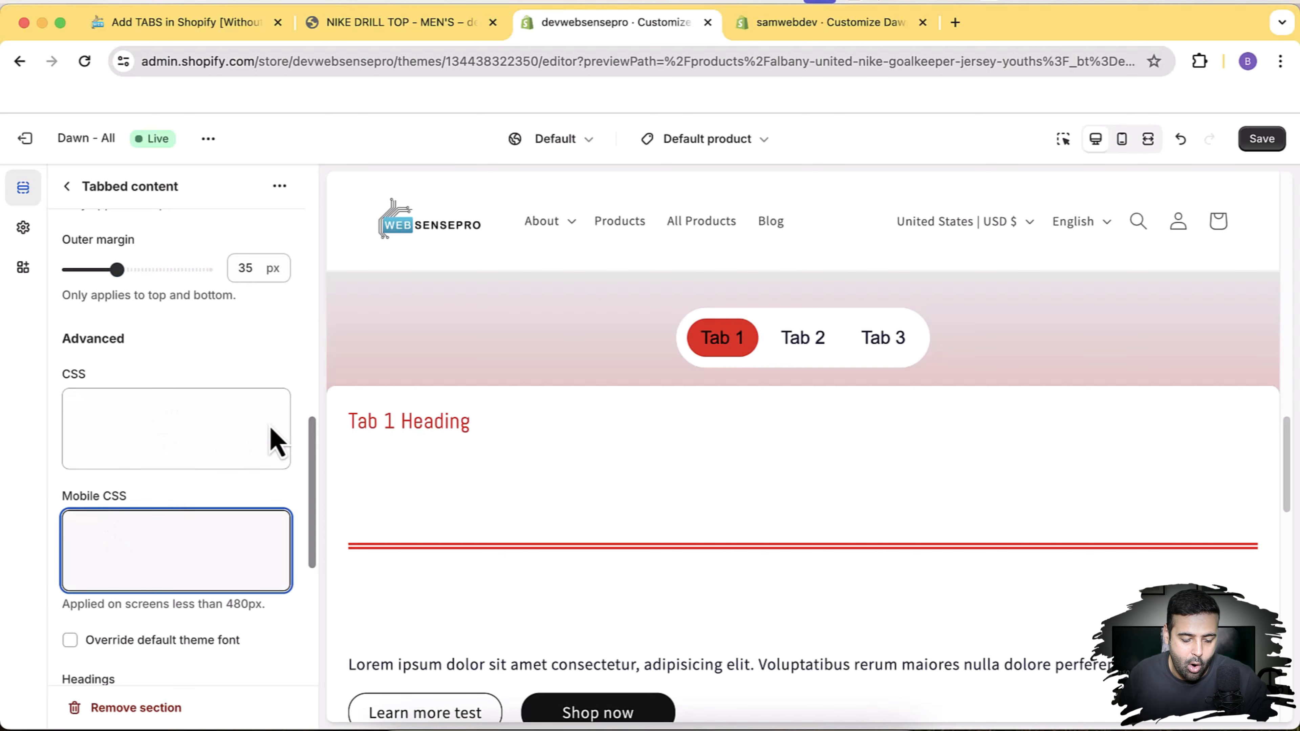
{"action": "scroll", "coordinate": [270, 429], "scroll_direction": "down", "scroll_amount": 5}
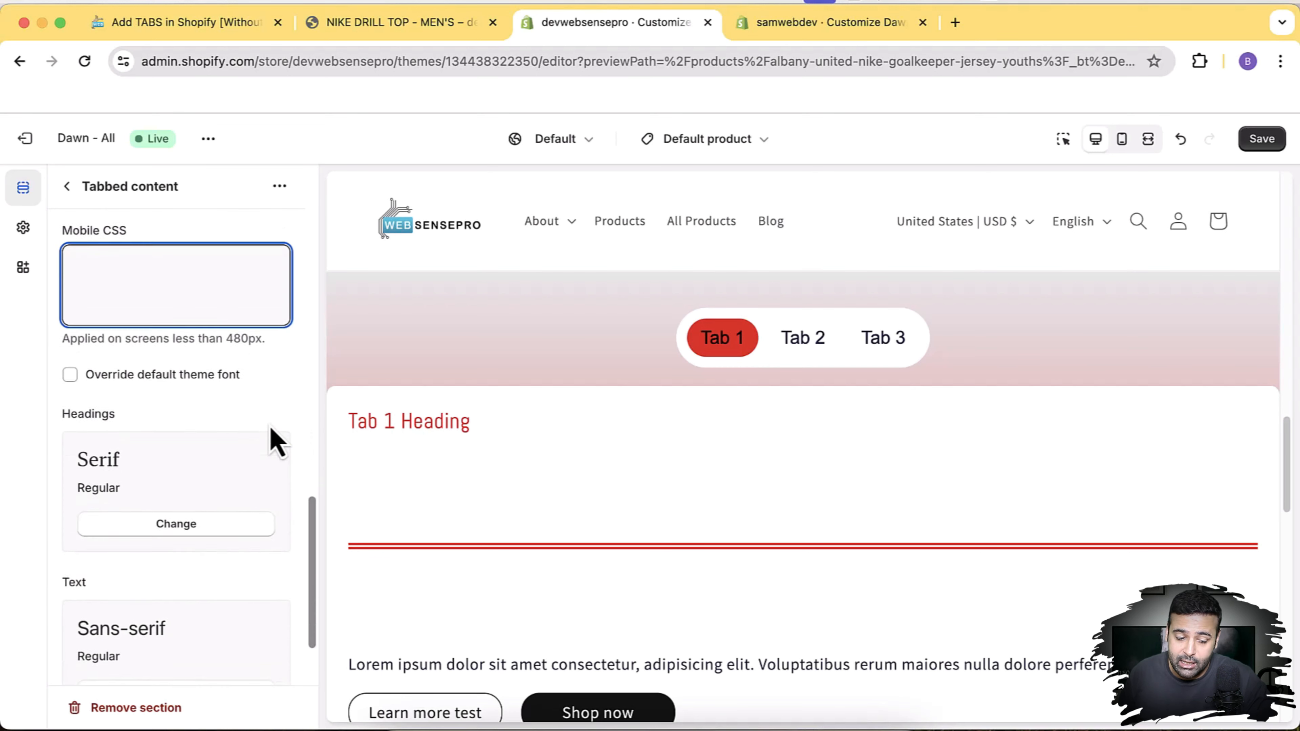
Step: Enable the override of the default theme font for the Tabbed content section
{"action": "scroll", "coordinate": [270, 425], "scroll_direction": "down", "scroll_amount": 1}
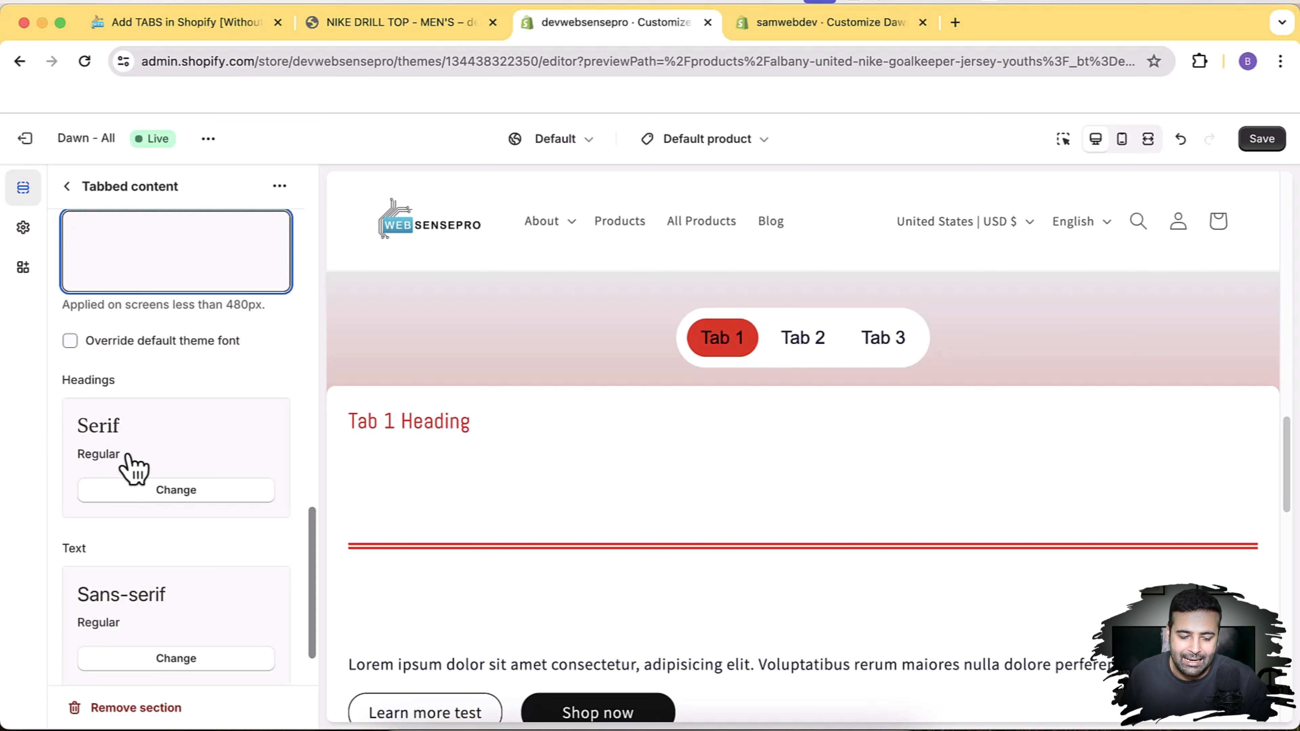
{"action": "left_click", "coordinate": [70, 341]}
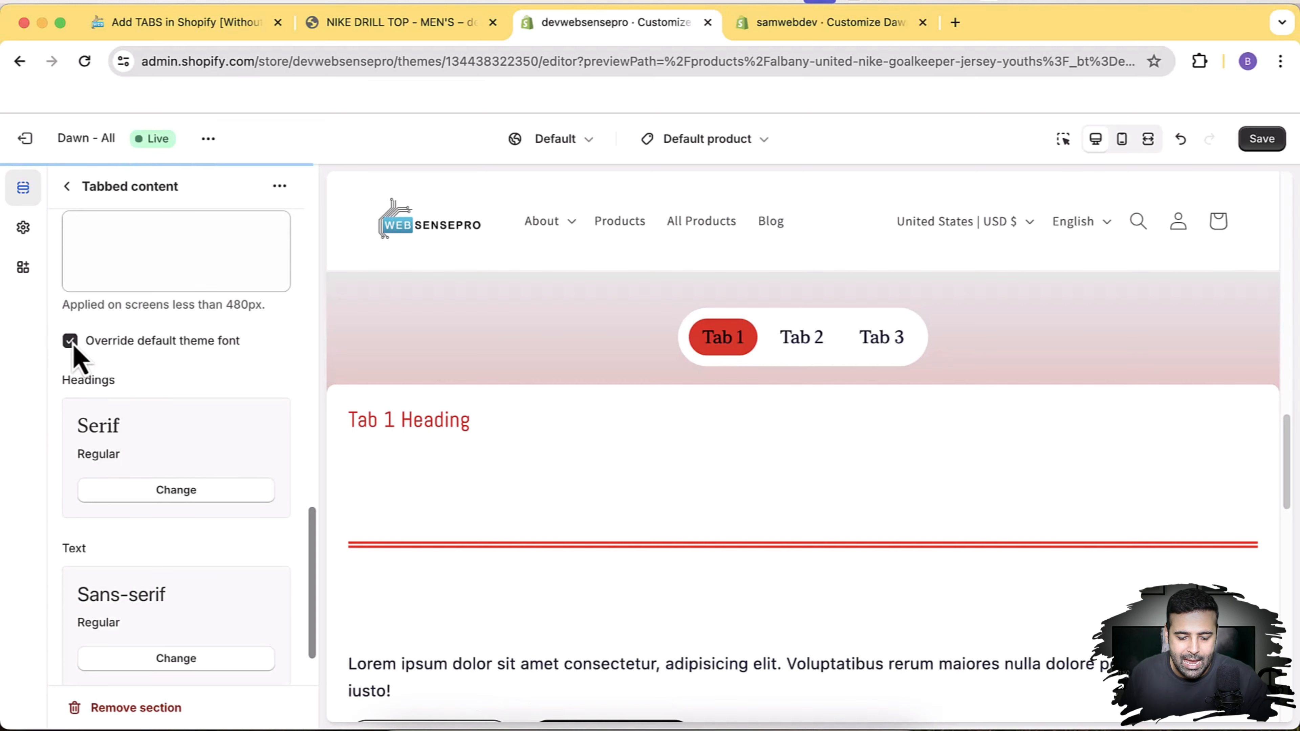
{"action": "scroll", "coordinate": [101, 378], "scroll_direction": "down", "scroll_amount": 2}
{"action": "left_click", "coordinate": [197, 451]}
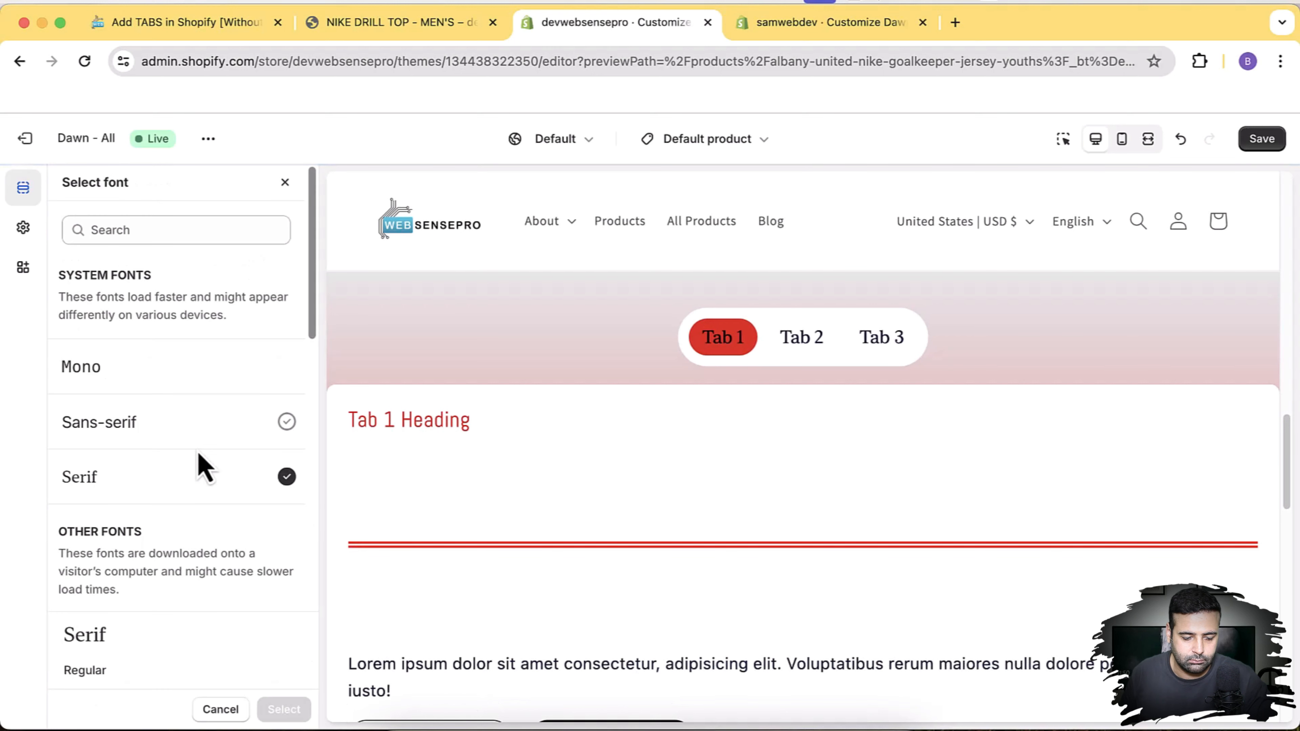
{"action": "scroll", "coordinate": [202, 463], "scroll_direction": "down", "scroll_amount": 4}
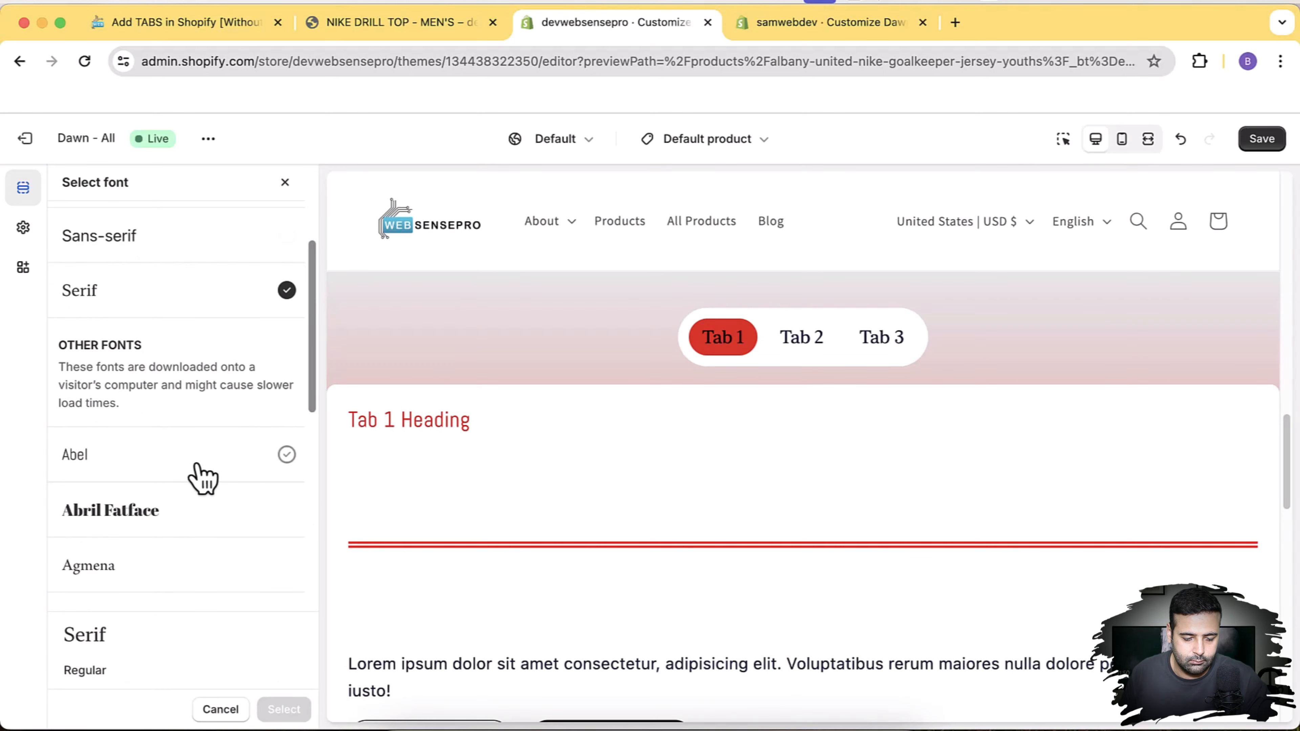
{"action": "left_click", "coordinate": [198, 465]}
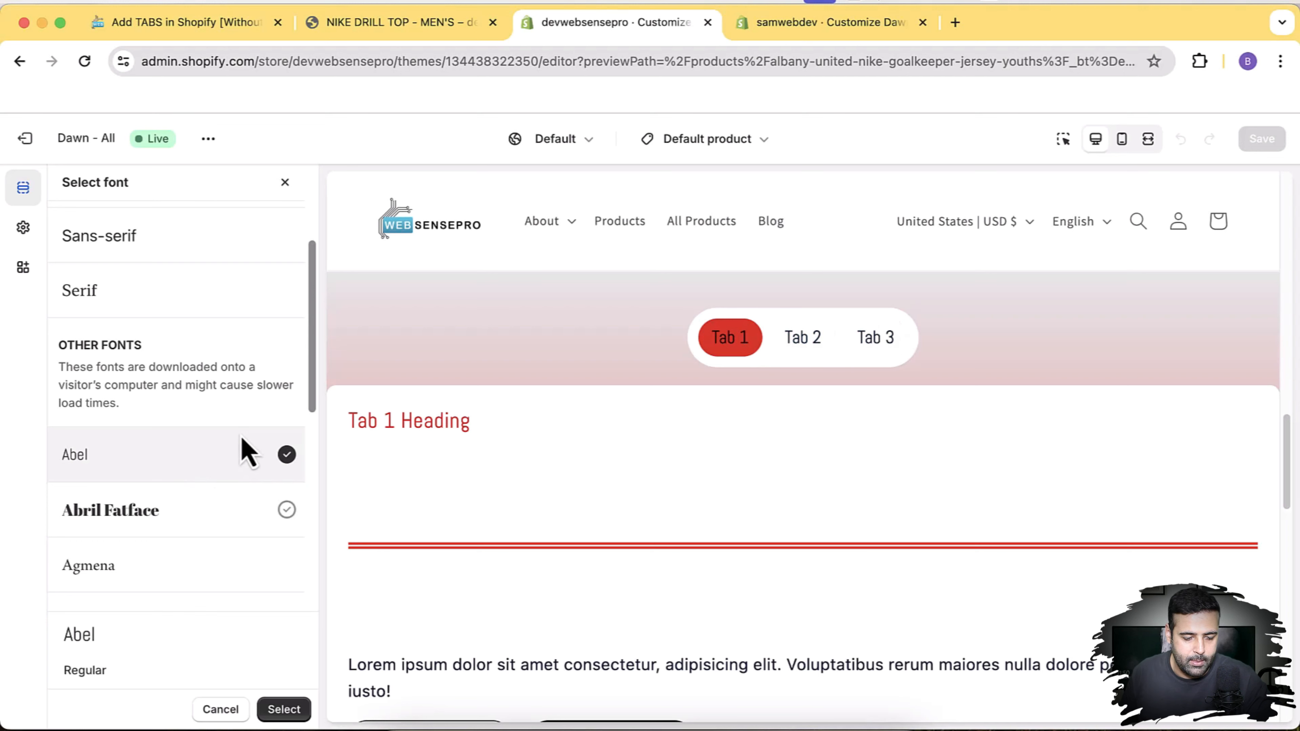
{"action": "scroll", "coordinate": [237, 443], "scroll_direction": "up", "scroll_amount": 4}
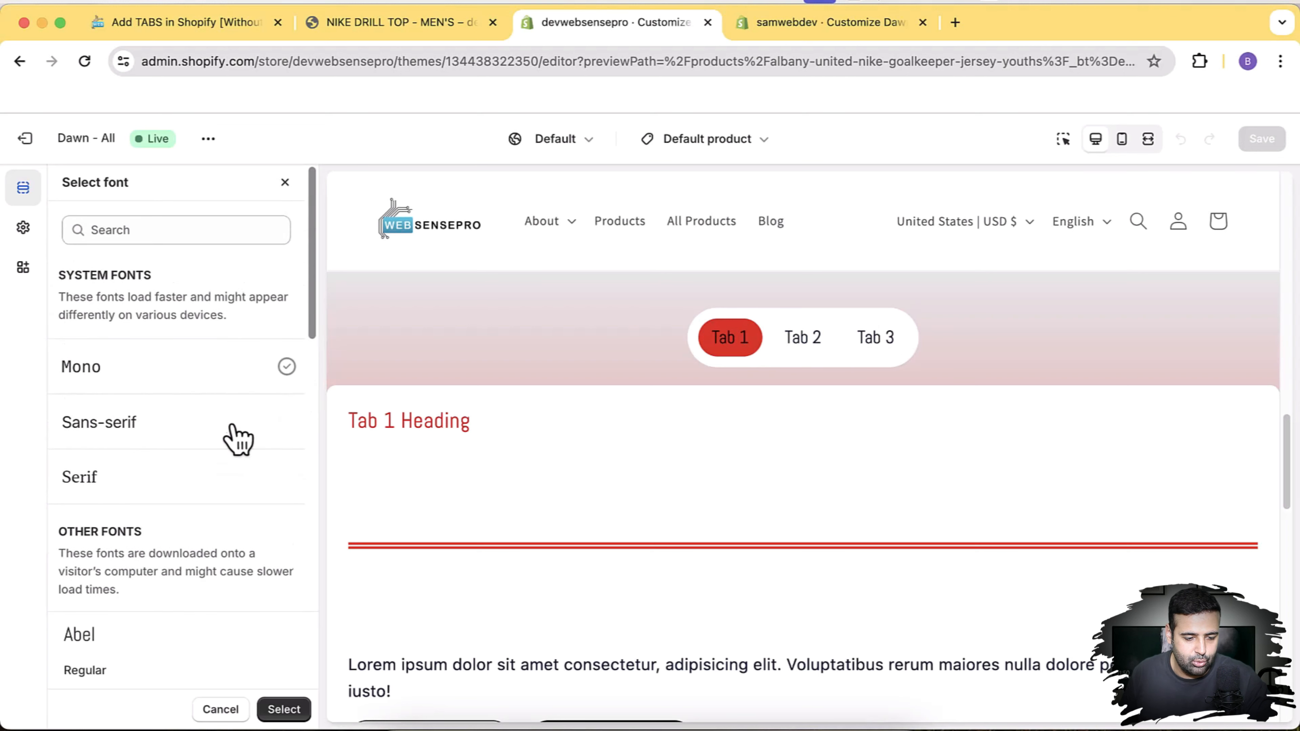
{"action": "left_click", "coordinate": [285, 183]}
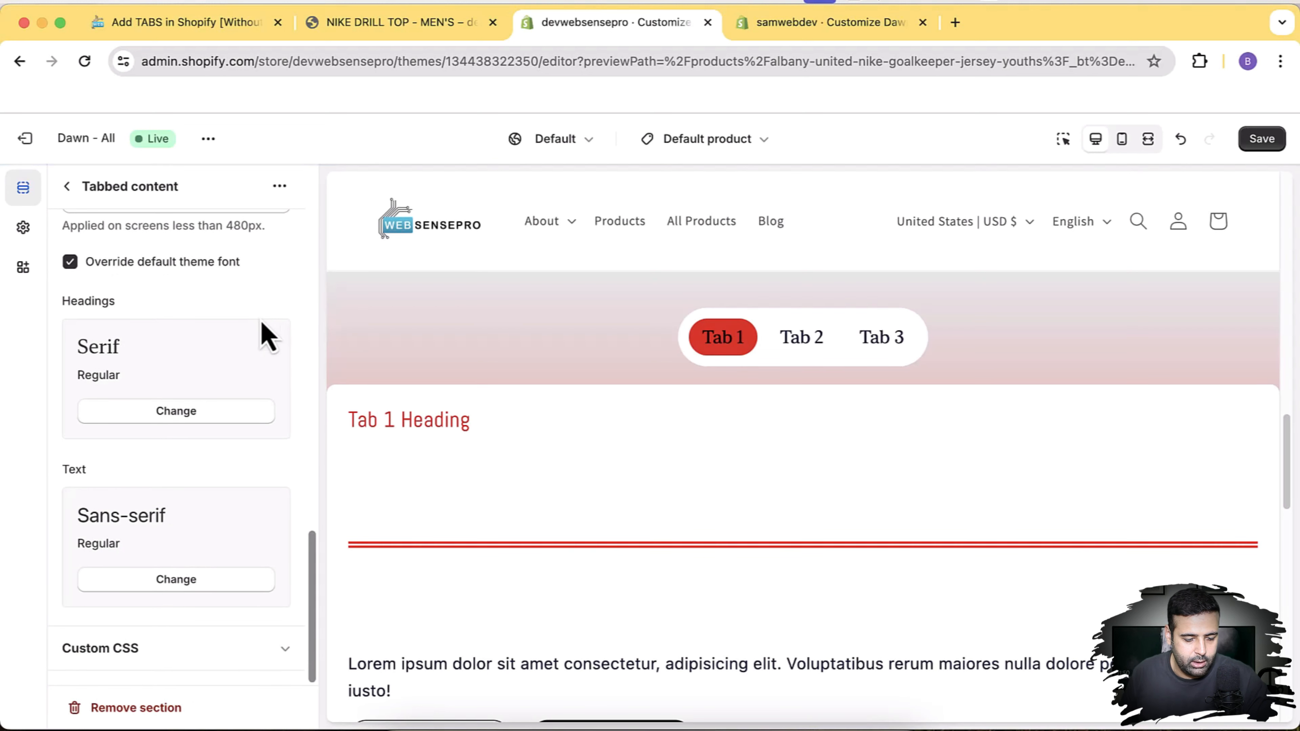
Step: Set the Tabbed content section's text font to Abel
{"action": "left_click", "coordinate": [178, 580]}
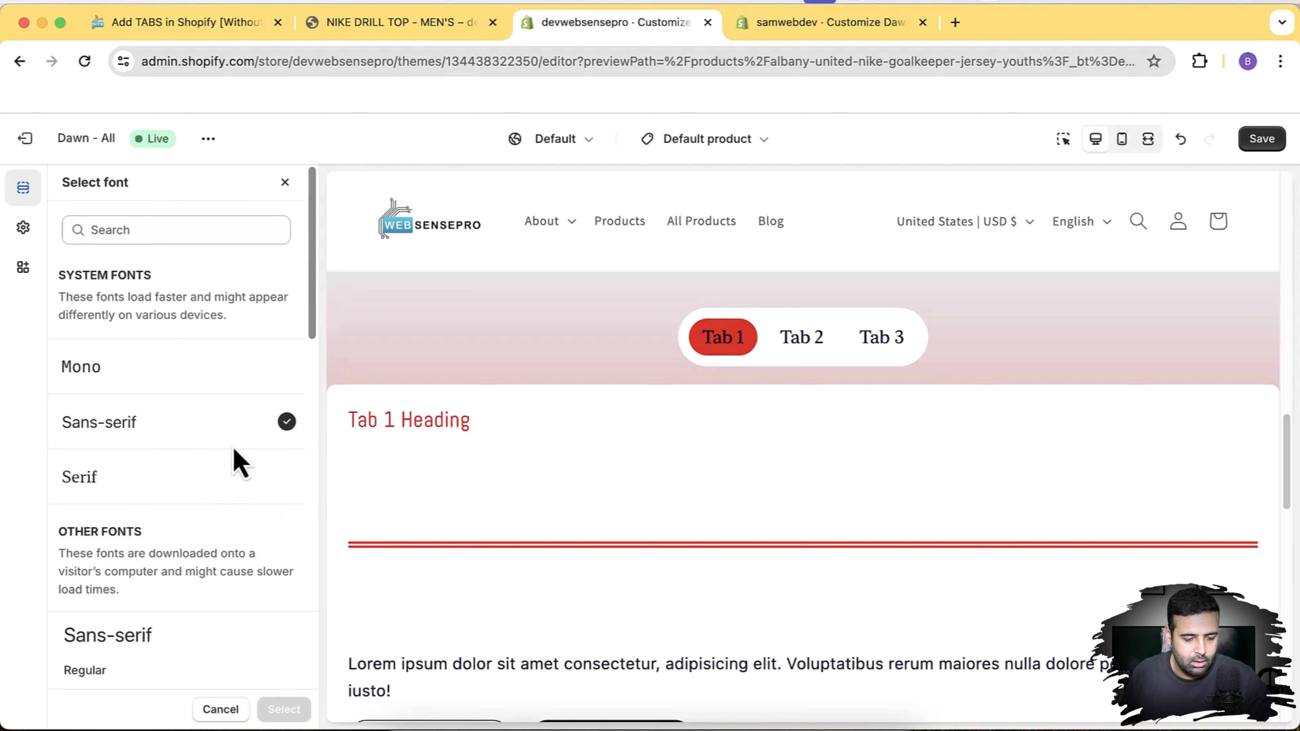
{"action": "scroll", "coordinate": [249, 415], "scroll_direction": "down", "scroll_amount": 5}
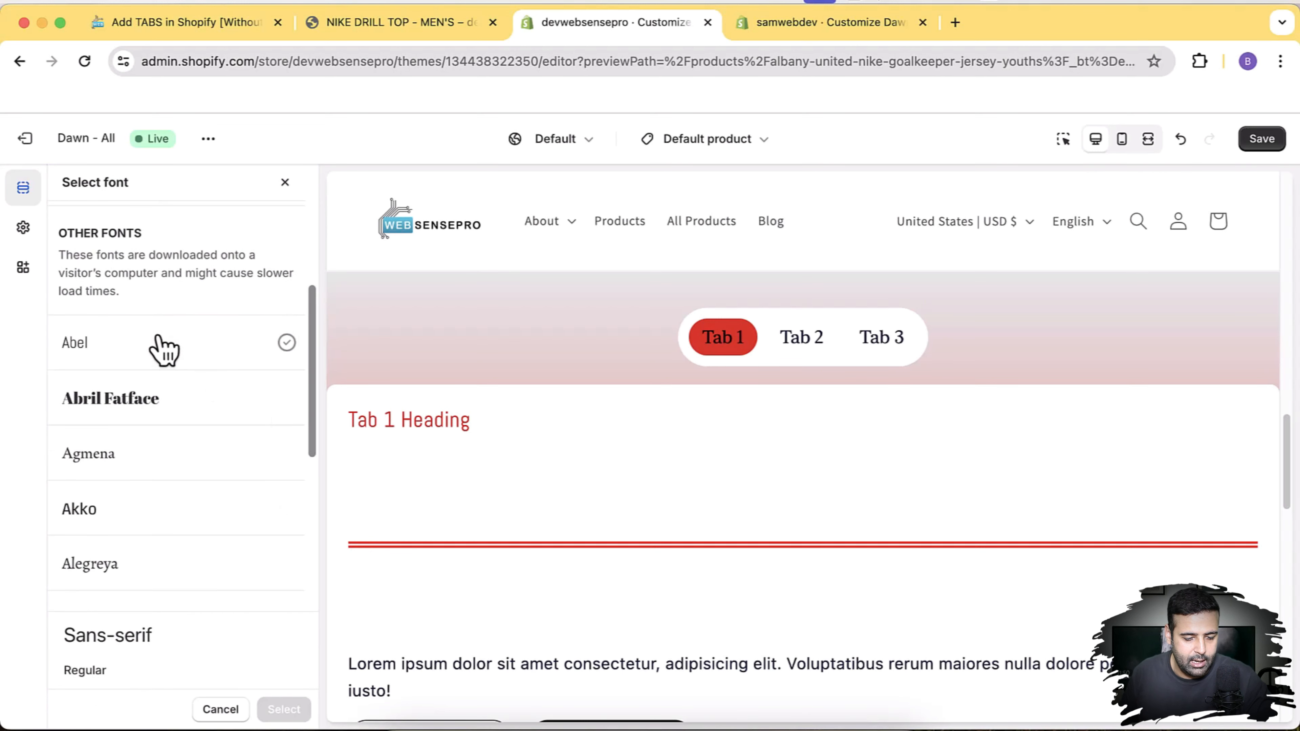
{"action": "left_click", "coordinate": [163, 348]}
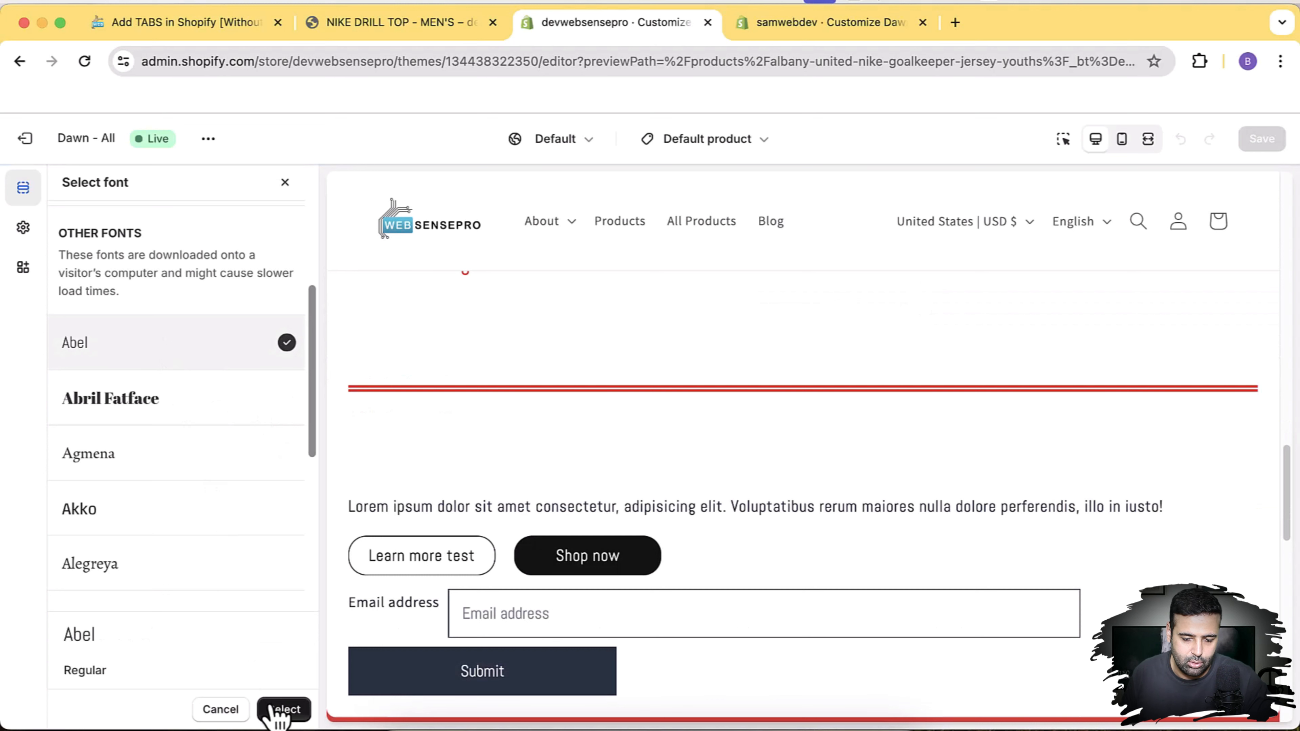
{"action": "left_click", "coordinate": [283, 709]}
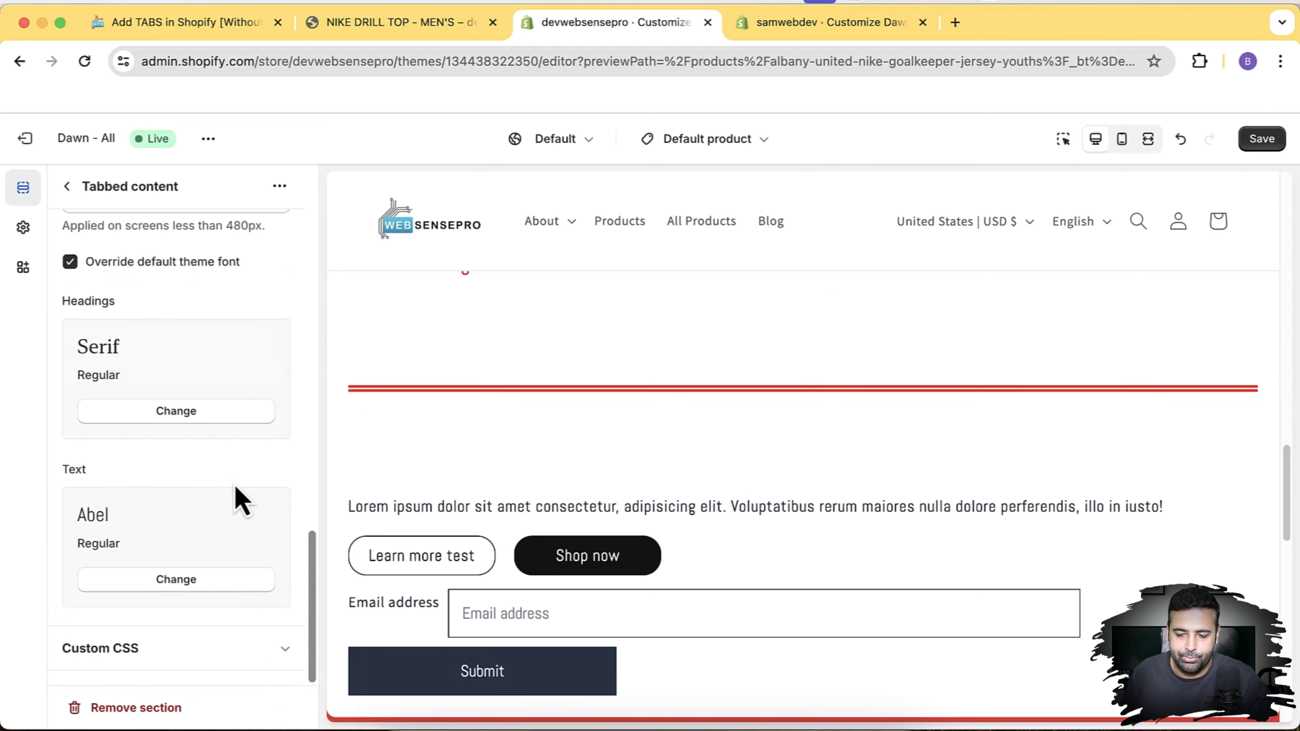
Step: Look over the section in the page preview, switch the preview to mobile view and save the changes
{"action": "scroll", "coordinate": [822, 507], "scroll_direction": "up", "scroll_amount": 6}
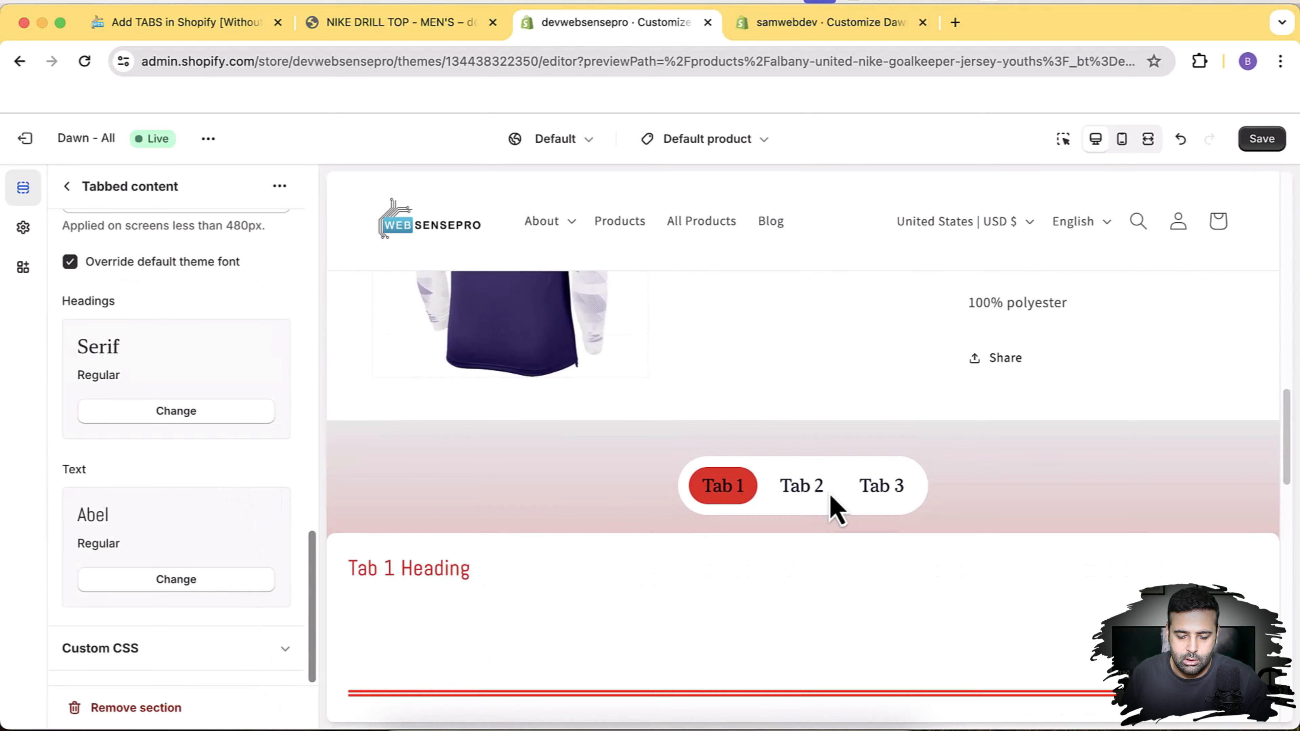
{"action": "scroll", "coordinate": [833, 503], "scroll_direction": "down", "scroll_amount": 5}
{"action": "scroll", "coordinate": [942, 459], "scroll_direction": "up", "scroll_amount": 5}
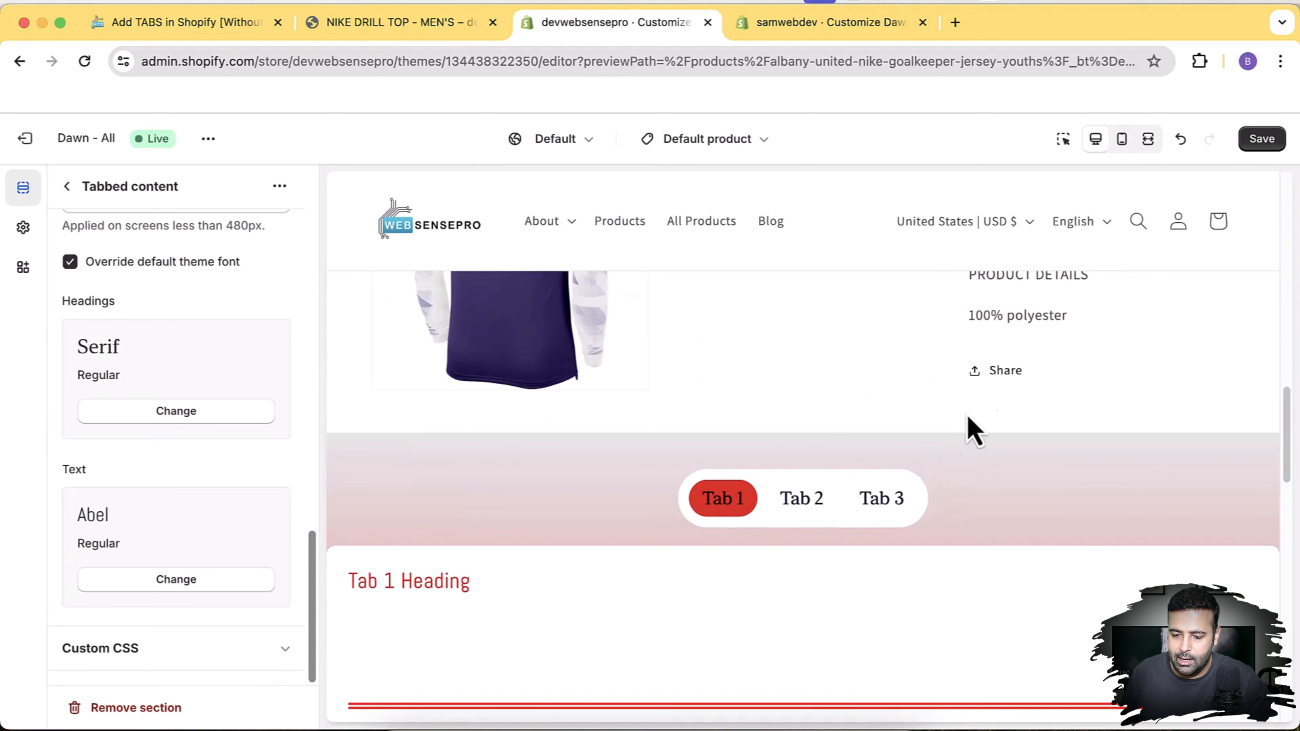
{"action": "left_click", "coordinate": [1127, 144]}
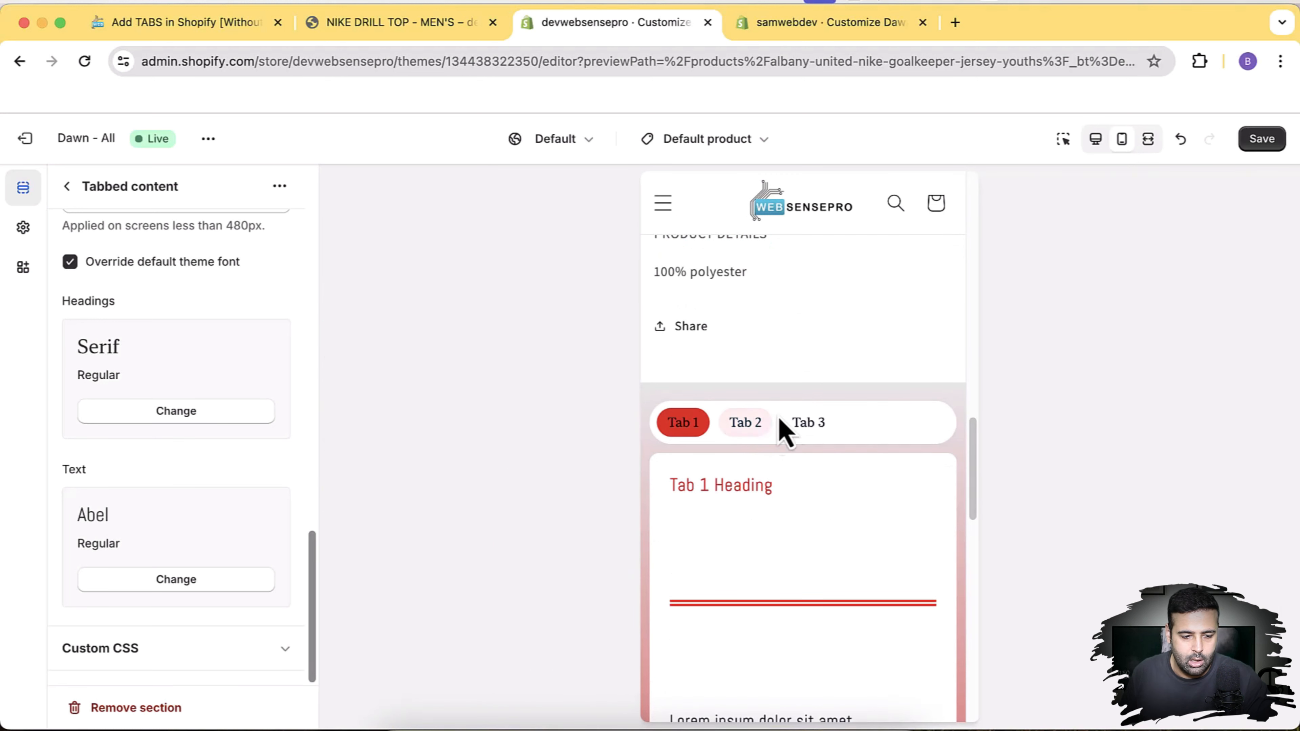
{"action": "left_click", "coordinate": [1261, 139]}
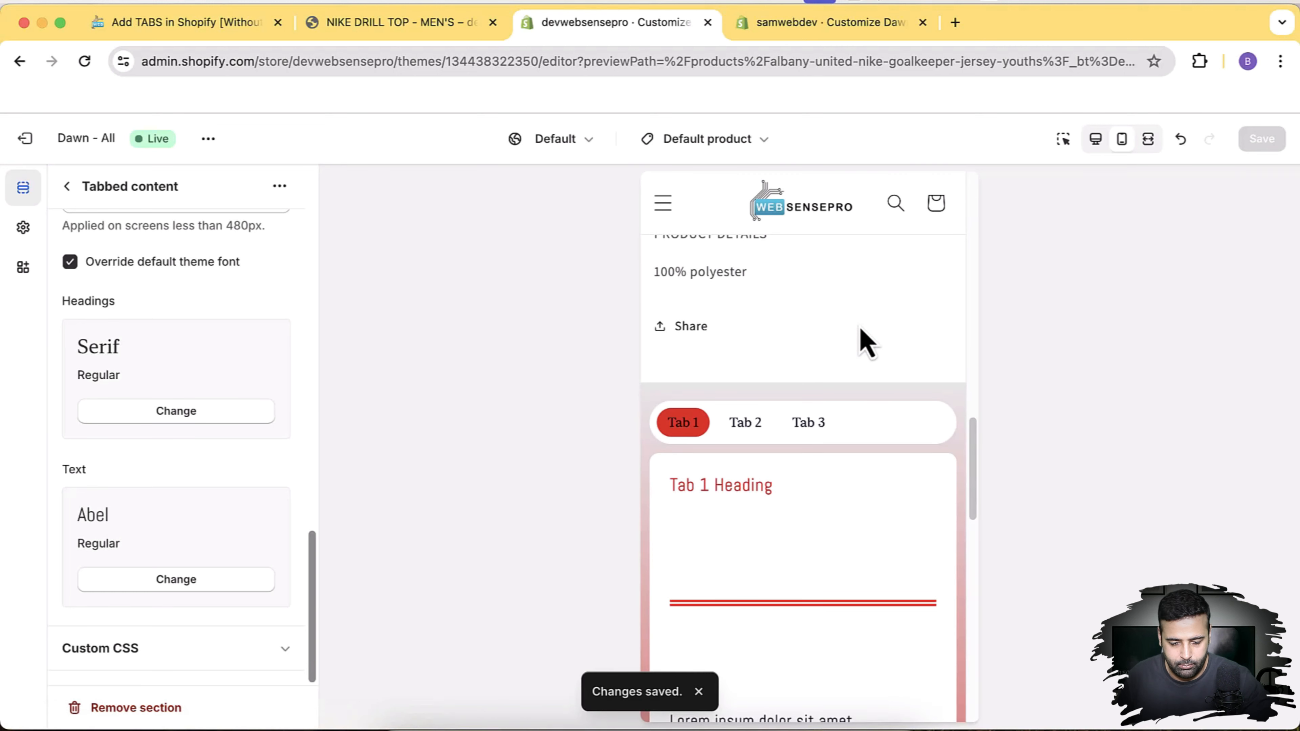
Step: Check the content of Tab 1, Tab 2 and Tab 3 in the mobile preview
{"action": "scroll", "coordinate": [876, 363], "scroll_direction": "down", "scroll_amount": 2}
{"action": "scroll", "coordinate": [771, 410], "scroll_direction": "up", "scroll_amount": 1}
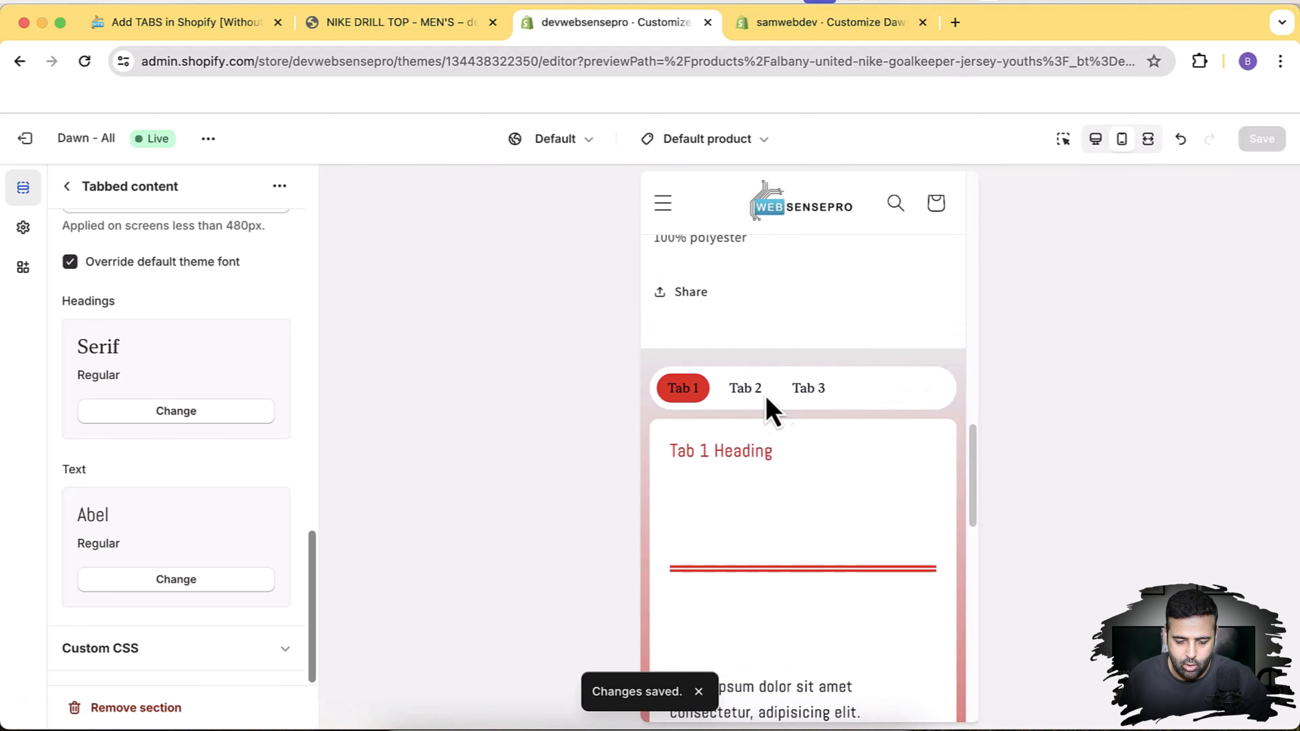
{"action": "left_click", "coordinate": [747, 405]}
{"action": "left_click", "coordinate": [807, 397]}
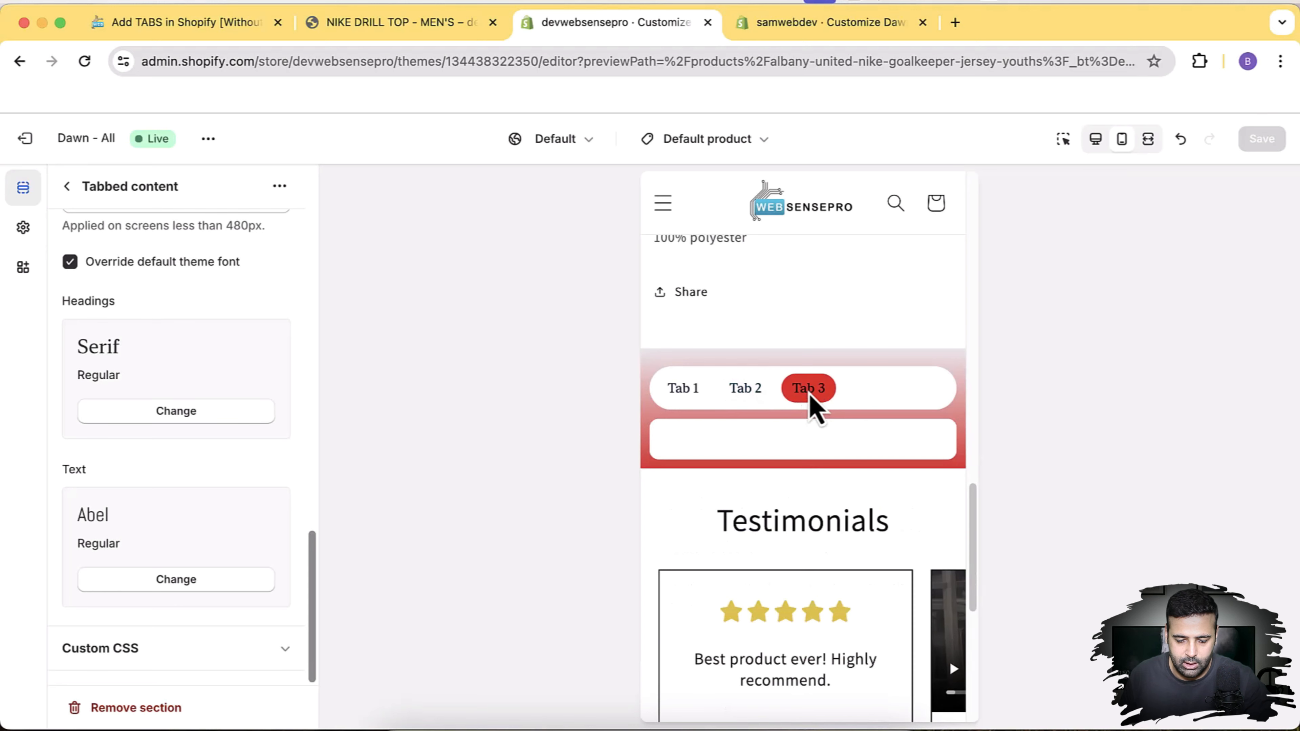
{"action": "scroll", "coordinate": [791, 407], "scroll_direction": "down", "scroll_amount": 4}
{"action": "scroll", "coordinate": [791, 415], "scroll_direction": "up", "scroll_amount": 4}
{"action": "left_click", "coordinate": [753, 413]}
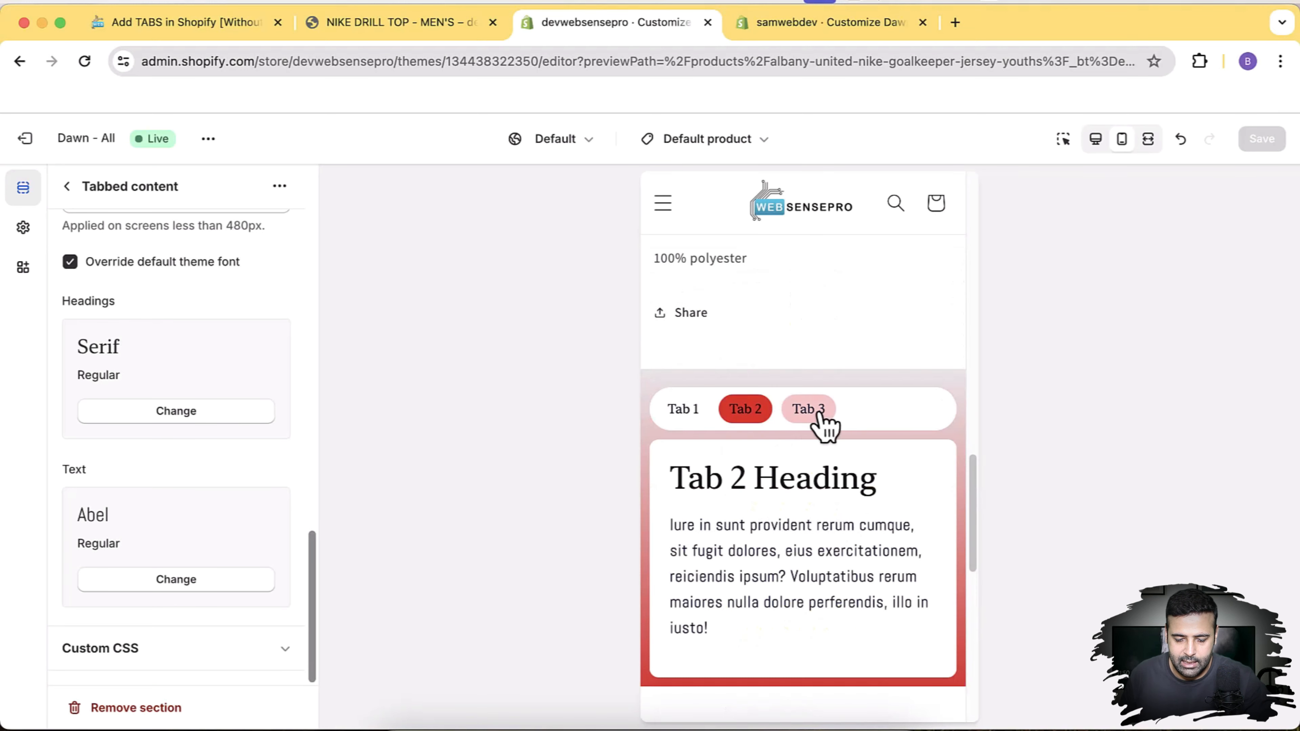
{"action": "left_click", "coordinate": [809, 425]}
{"action": "left_click", "coordinate": [671, 415]}
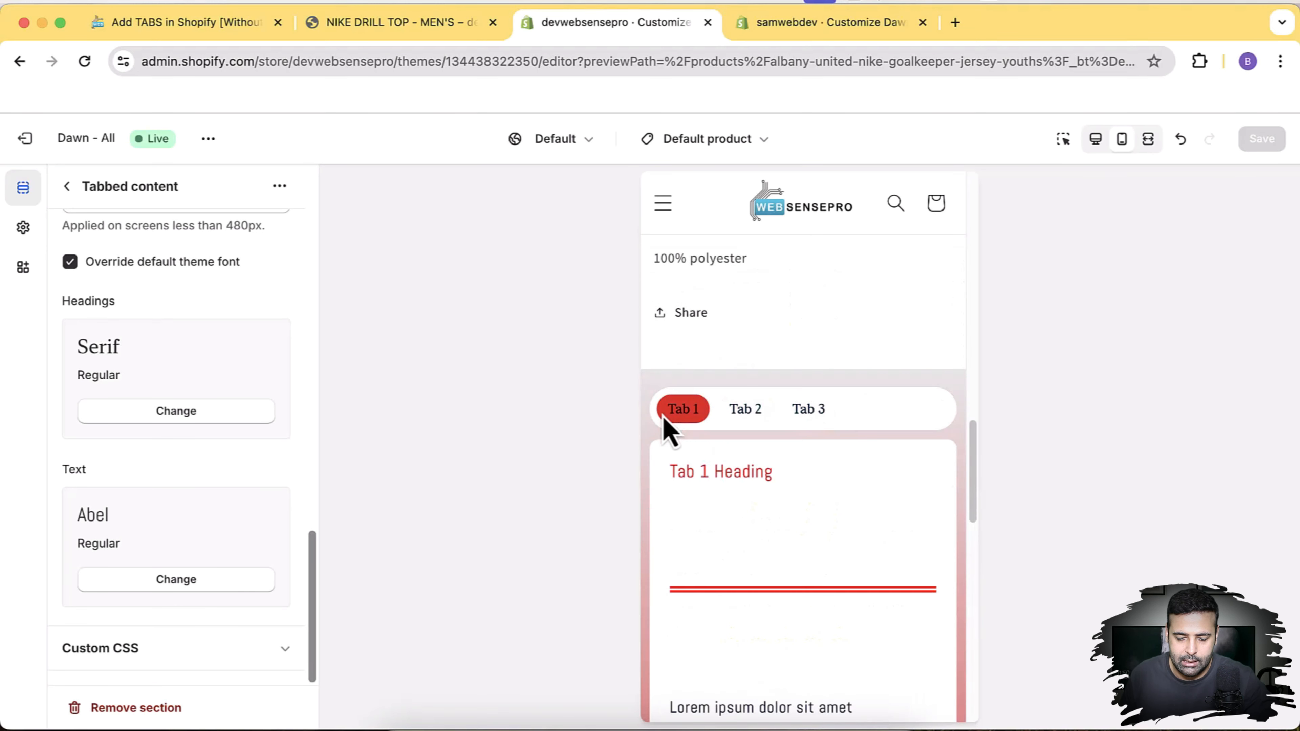
{"action": "scroll", "coordinate": [663, 428], "scroll_direction": "down", "scroll_amount": 6}
{"action": "scroll", "coordinate": [792, 504], "scroll_direction": "up", "scroll_amount": 3}
{"action": "scroll", "coordinate": [788, 490], "scroll_direction": "up", "scroll_amount": 3}
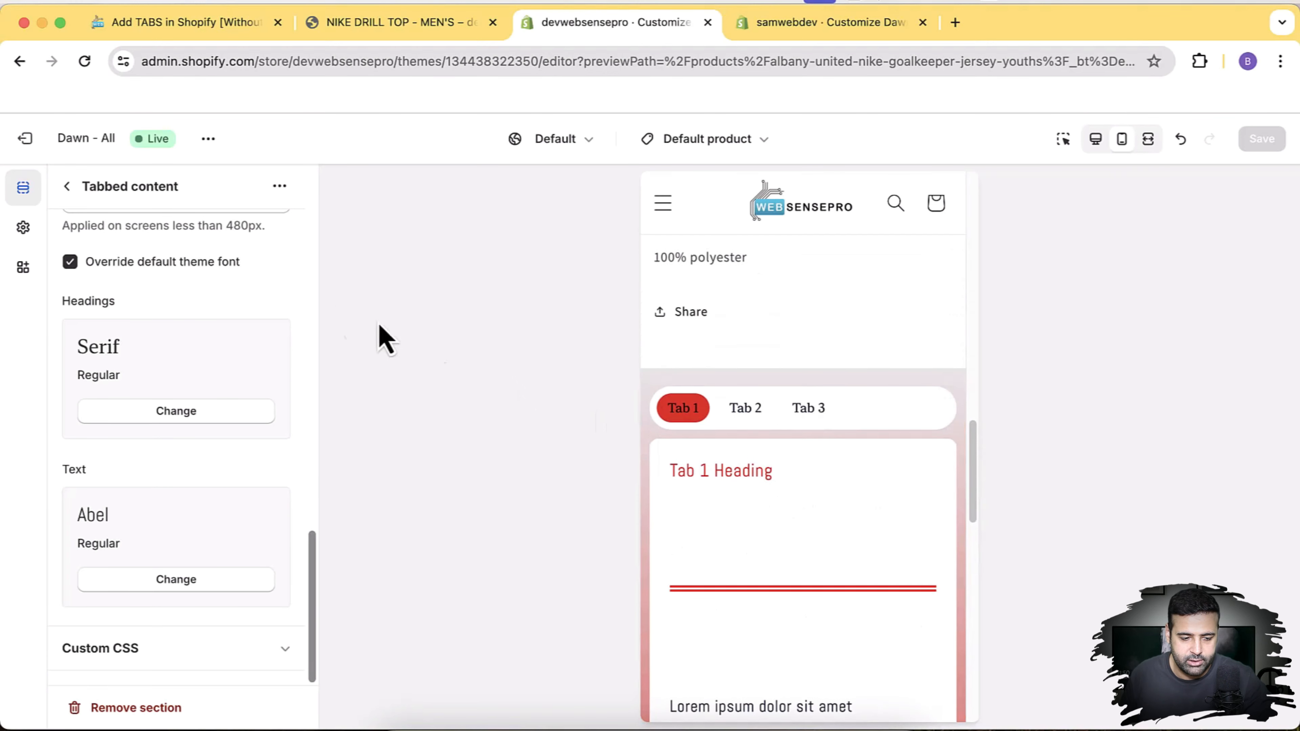
Step: Move the Lorem ipsum text block from the first tab to below the last [Tab] block and save the changes
{"action": "left_click", "coordinate": [67, 186]}
{"action": "scroll", "coordinate": [68, 200], "scroll_direction": "down", "scroll_amount": 3}
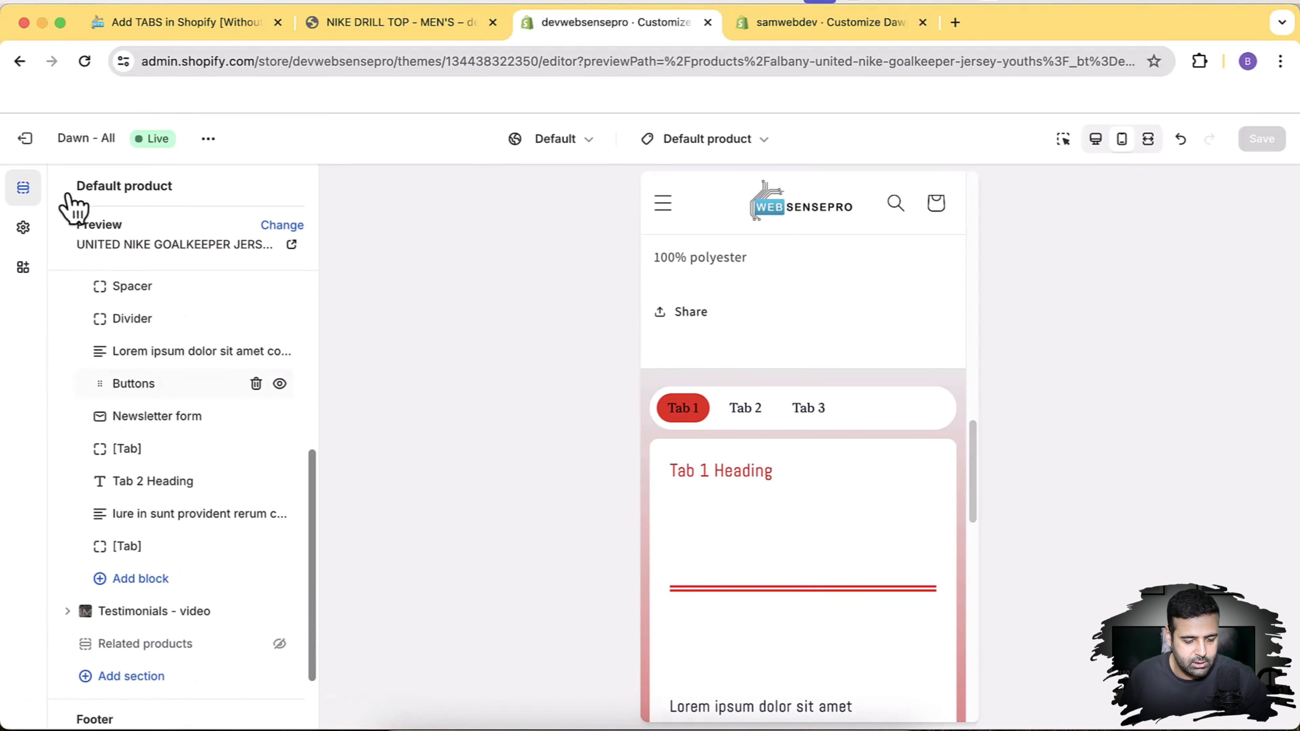
{"action": "scroll", "coordinate": [68, 200], "scroll_direction": "up", "scroll_amount": 3}
{"action": "scroll", "coordinate": [68, 200], "scroll_direction": "down", "scroll_amount": 1}
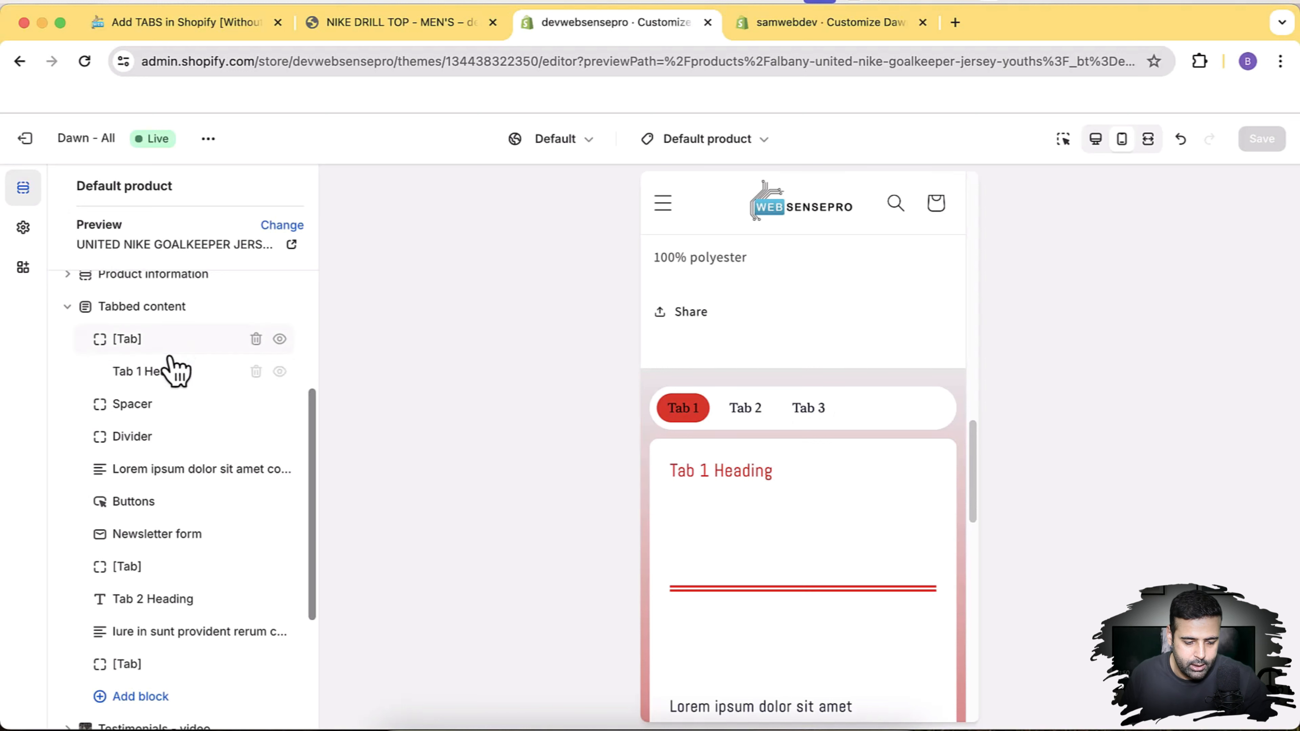
{"action": "left_click_drag", "start_coordinate": [102, 472], "coordinate": [165, 517]}
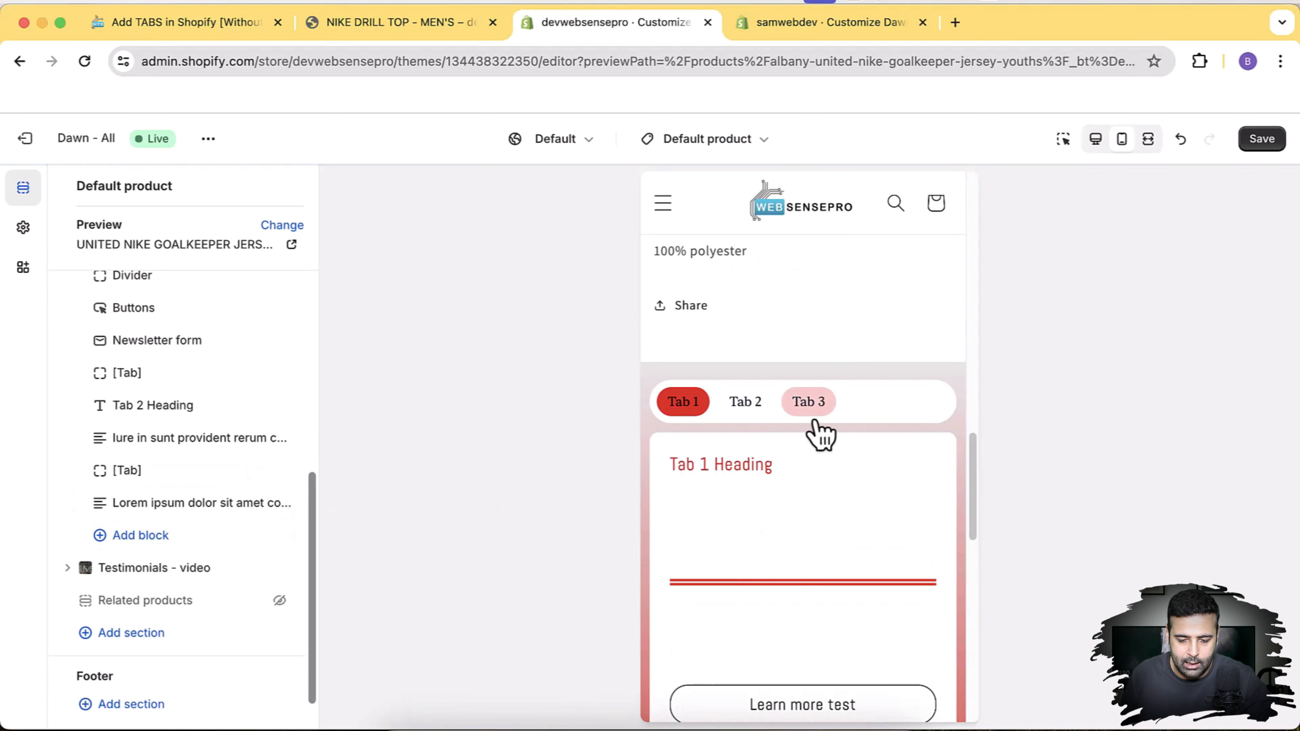
{"action": "left_click", "coordinate": [1269, 145]}
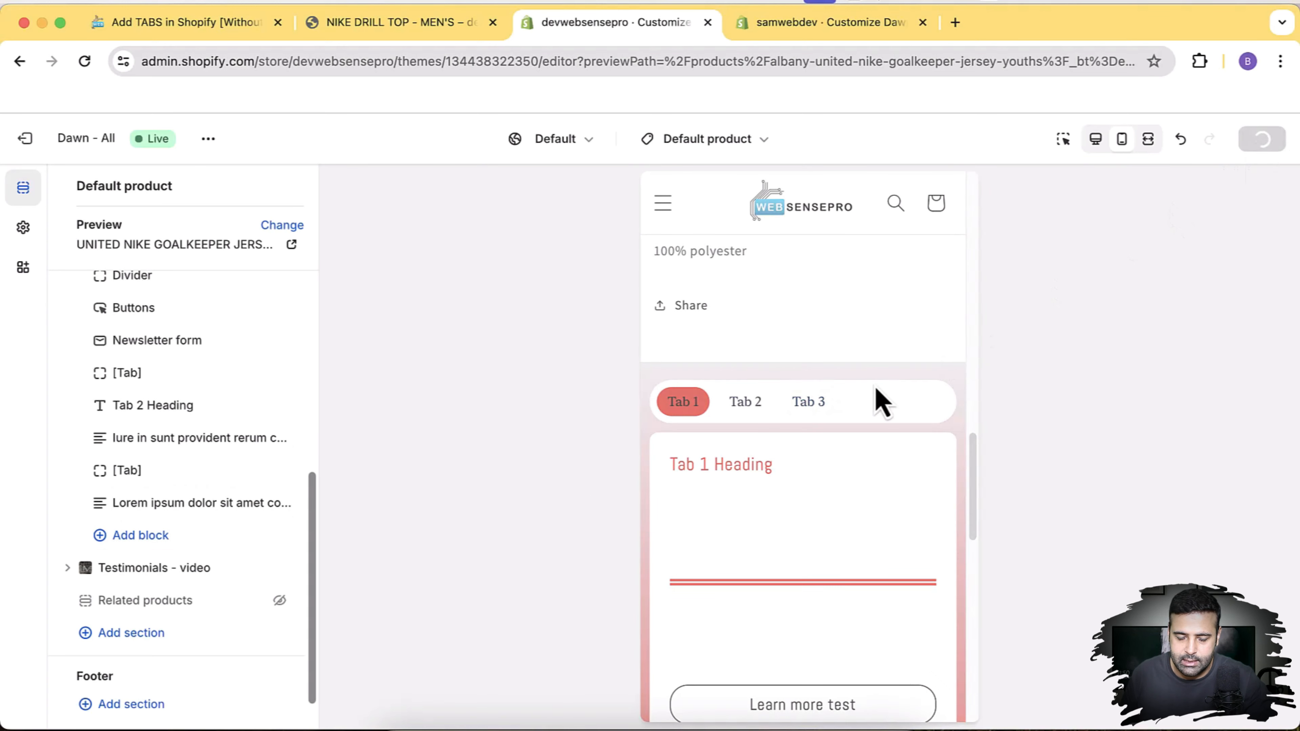
Step: View Tab 3's content in the mobile preview and compare it with the section's block order
{"action": "left_click", "coordinate": [814, 405]}
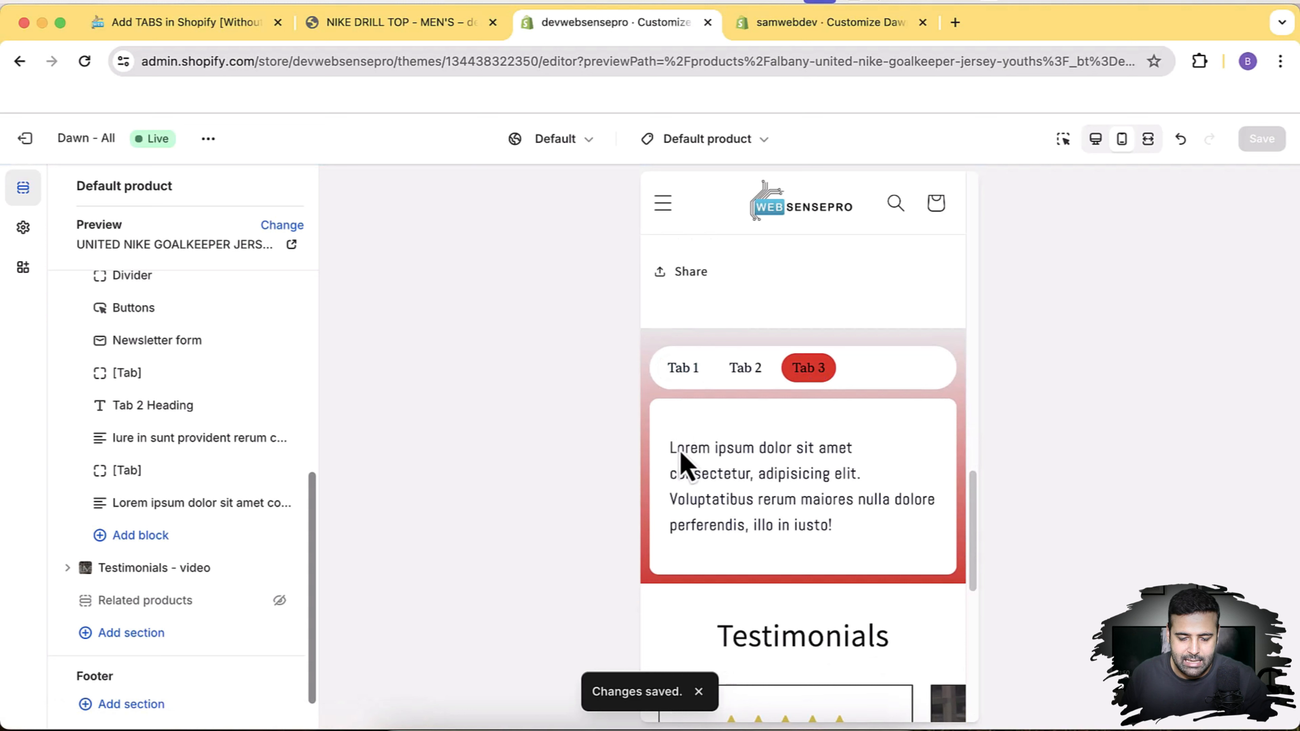
{"action": "left_click_drag", "start_coordinate": [667, 453], "coordinate": [894, 580]}
{"action": "left_click", "coordinate": [764, 534]}
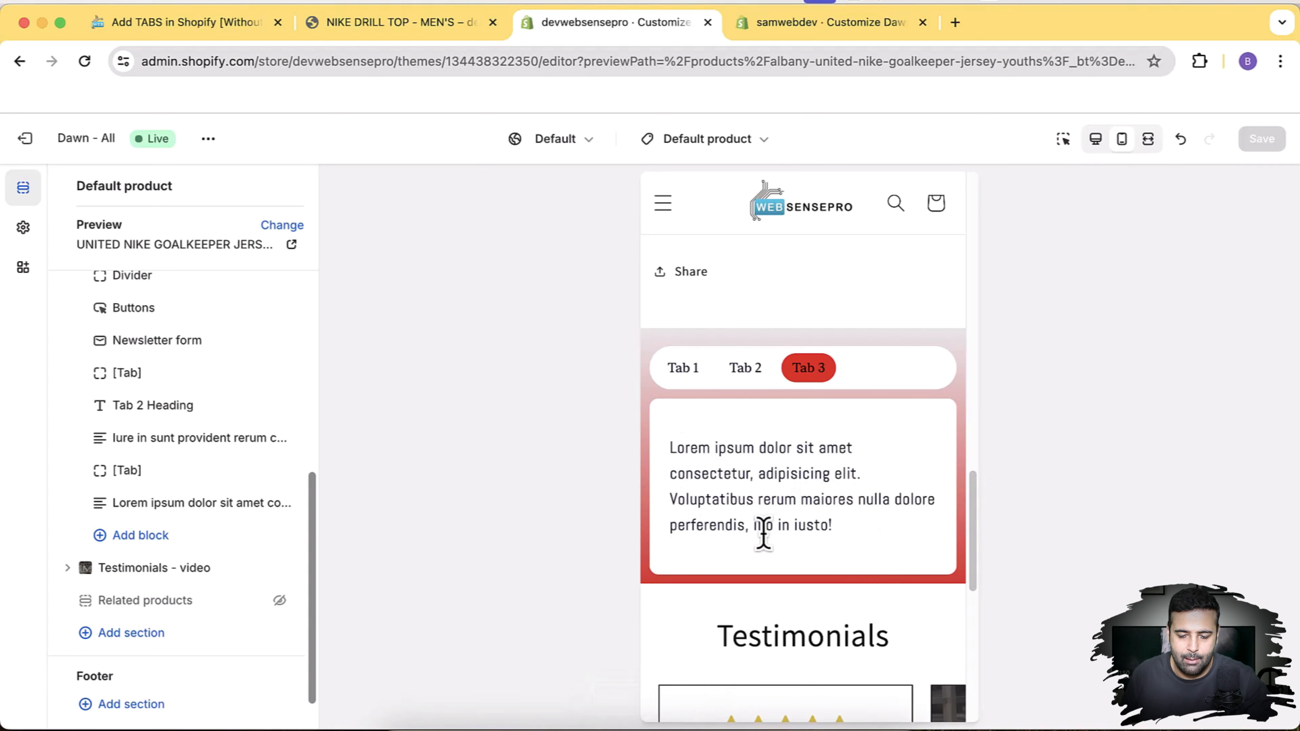
{"action": "scroll", "coordinate": [256, 494], "scroll_direction": "up", "scroll_amount": 3}
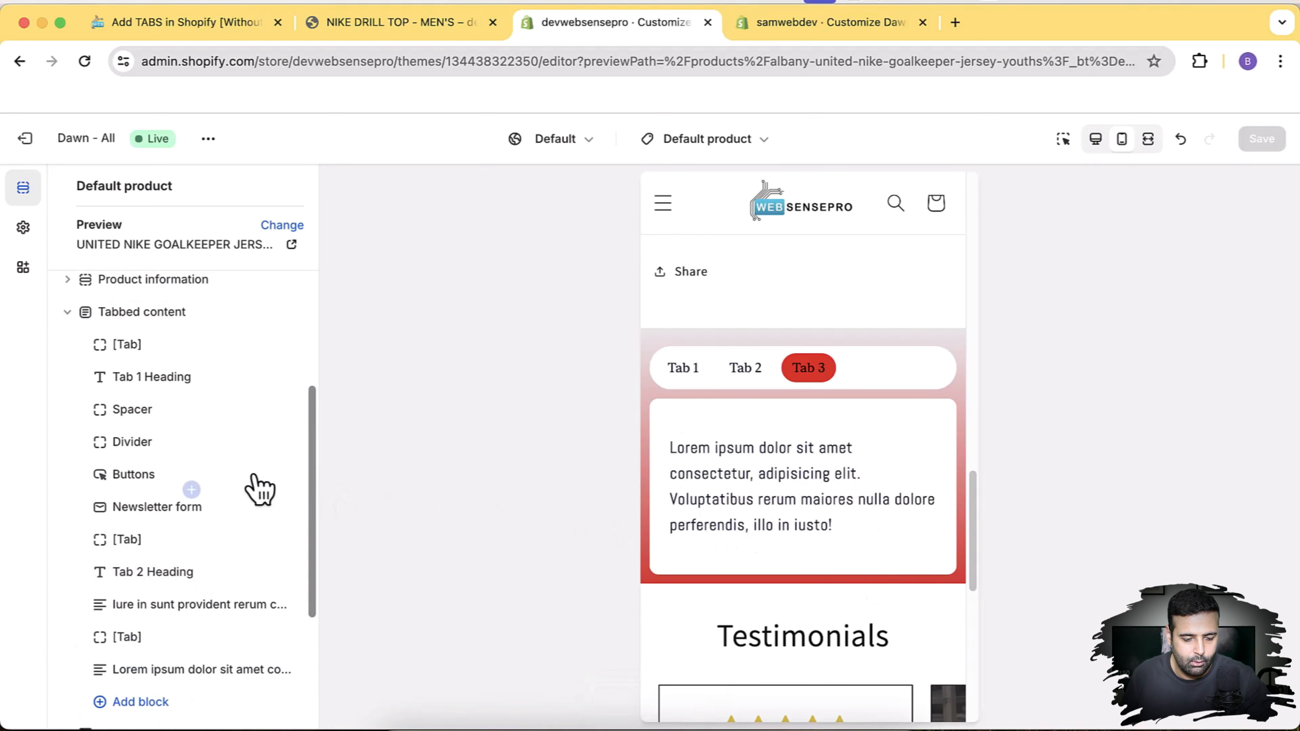
{"action": "scroll", "coordinate": [256, 489], "scroll_direction": "down", "scroll_amount": 3}
{"action": "mouse_move", "coordinate": [254, 477]}
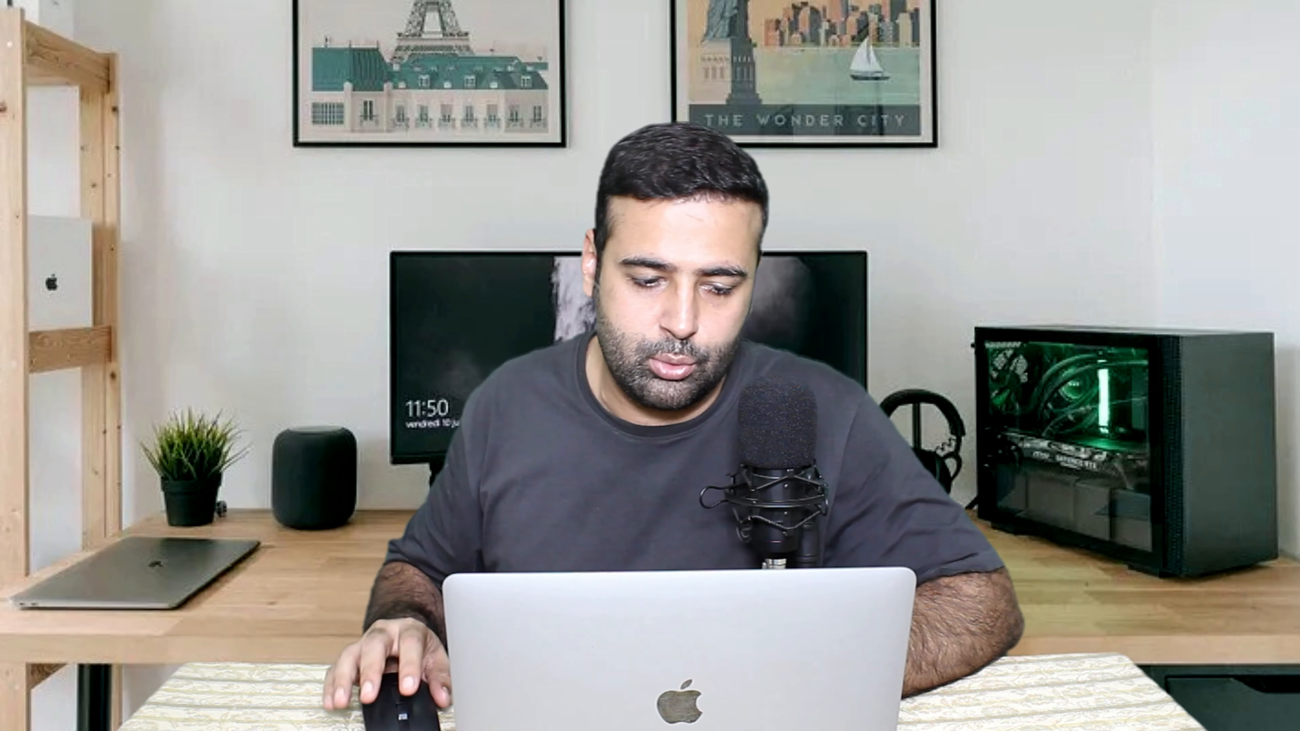
Step: In the samwebdev store's home page editor, browse the available blocks and add Collapsible content to the end of the Tabbed content section
{"action": "left_click", "coordinate": [144, 557]}
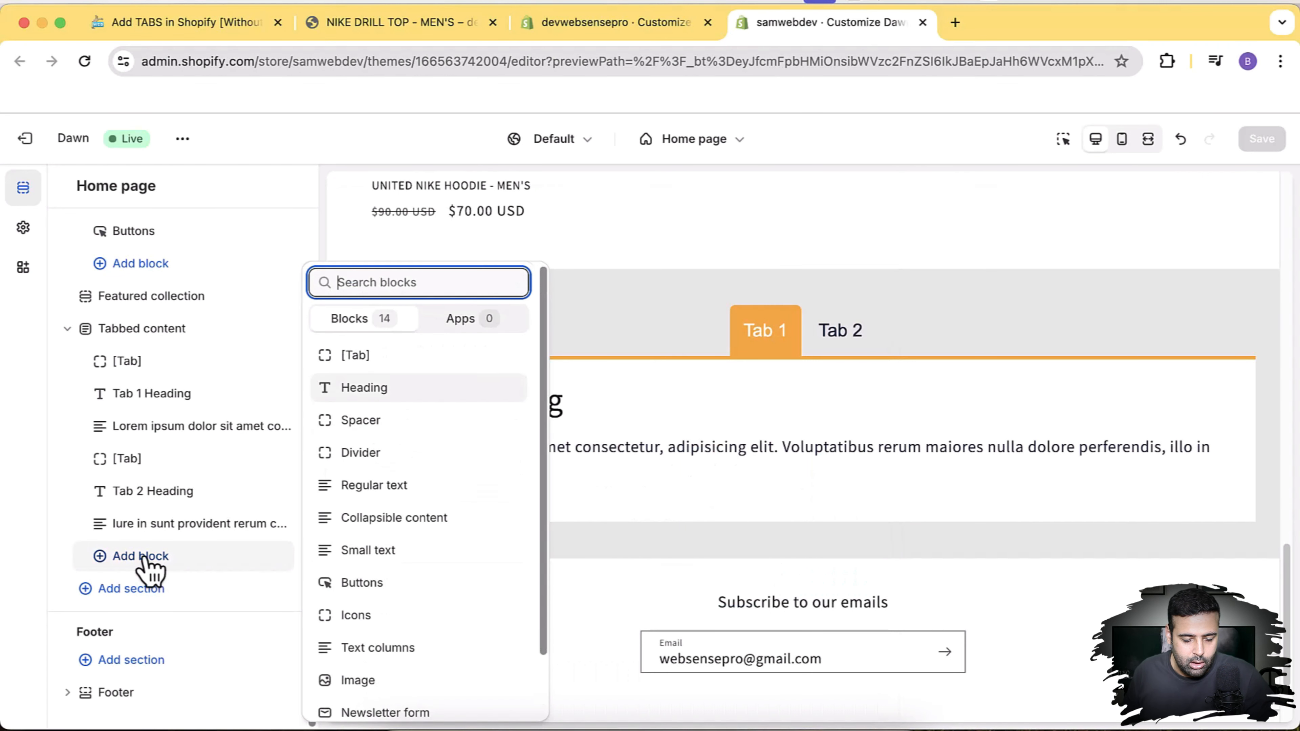
{"action": "scroll", "coordinate": [419, 442], "scroll_direction": "down", "scroll_amount": 2}
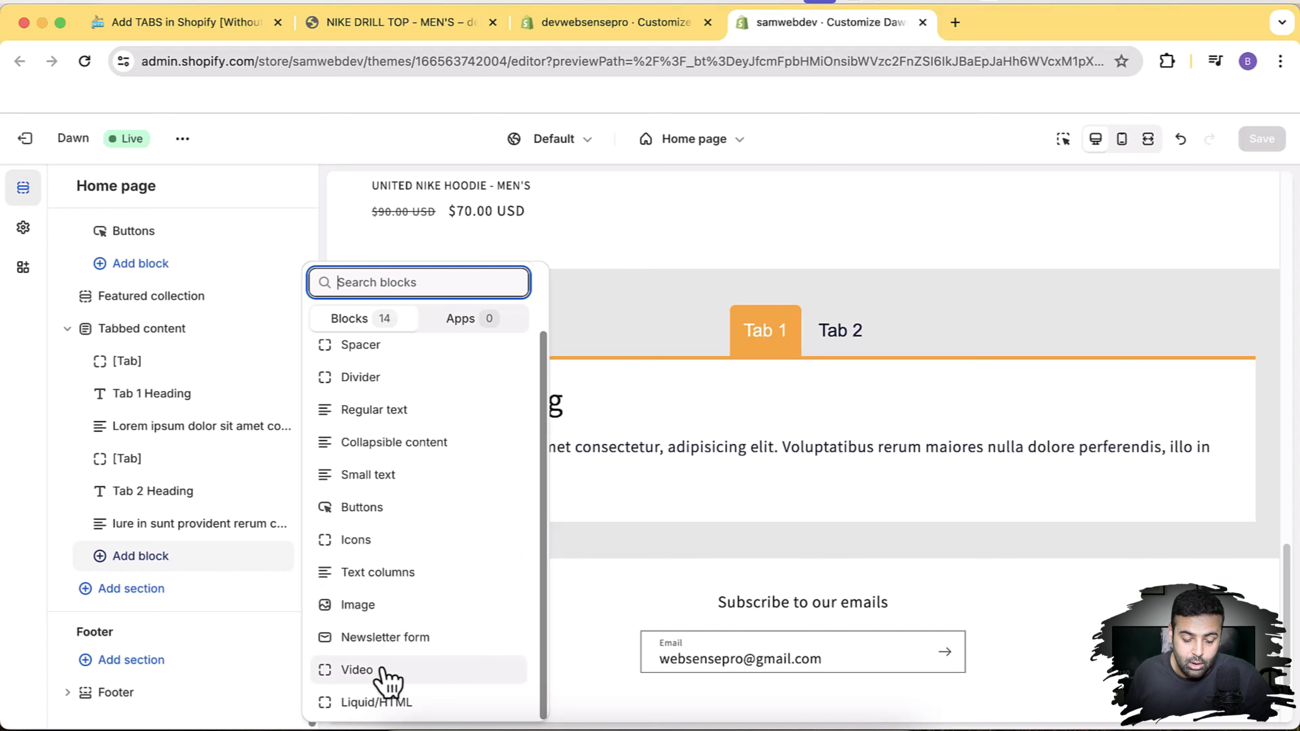
{"action": "scroll", "coordinate": [464, 469], "scroll_direction": "up", "scroll_amount": 2}
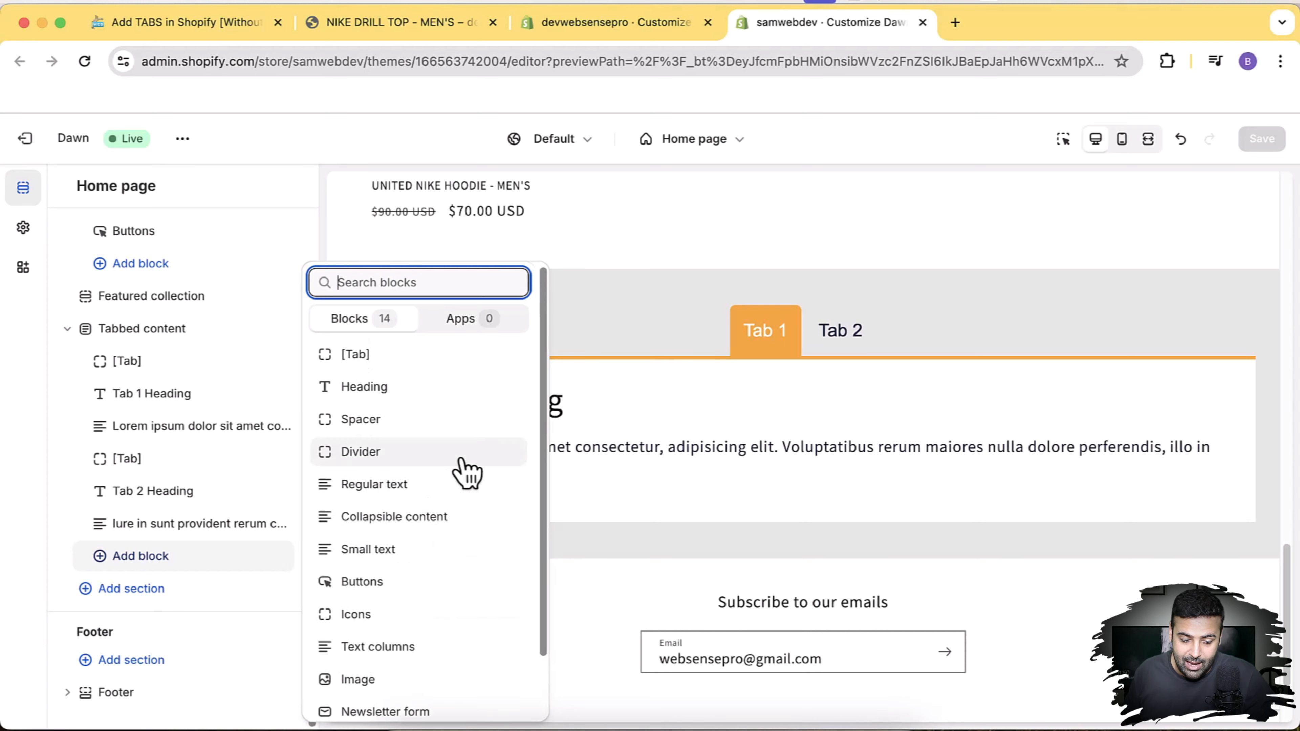
{"action": "scroll", "coordinate": [479, 433], "scroll_direction": "down", "scroll_amount": 2}
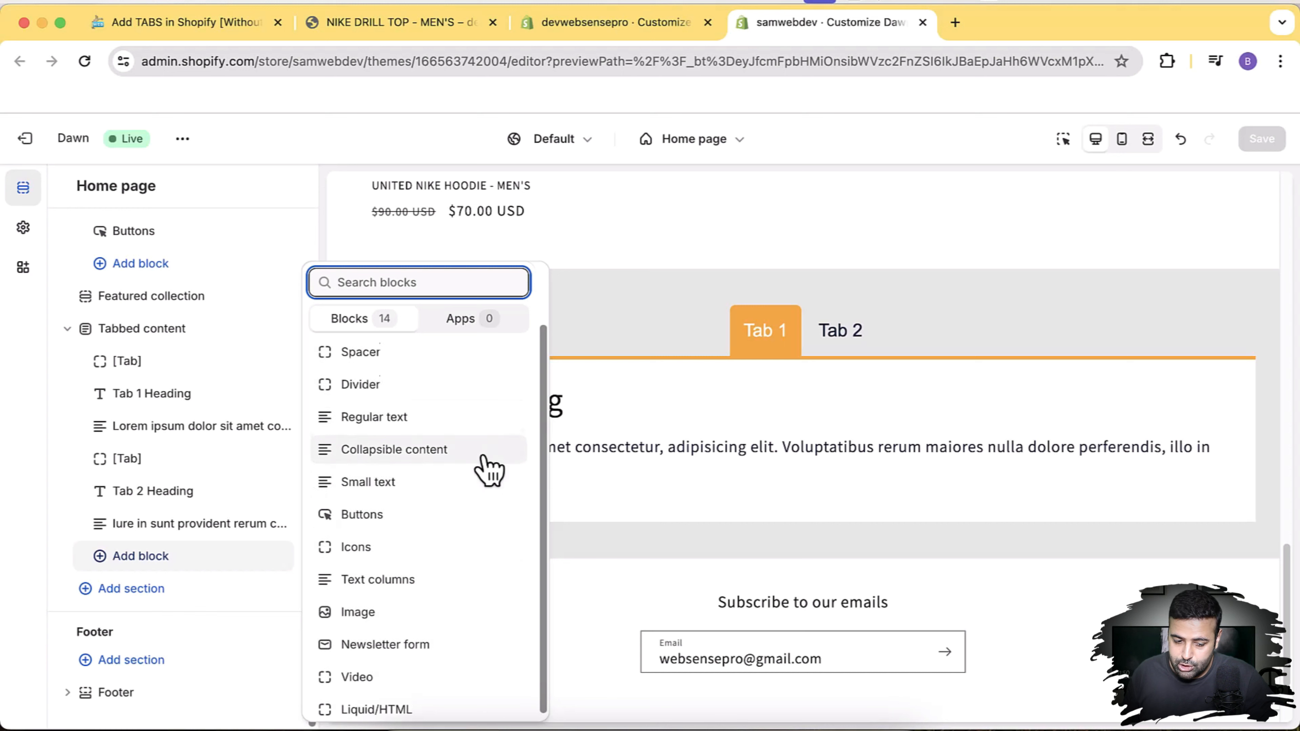
{"action": "scroll", "coordinate": [487, 468], "scroll_direction": "up", "scroll_amount": 2}
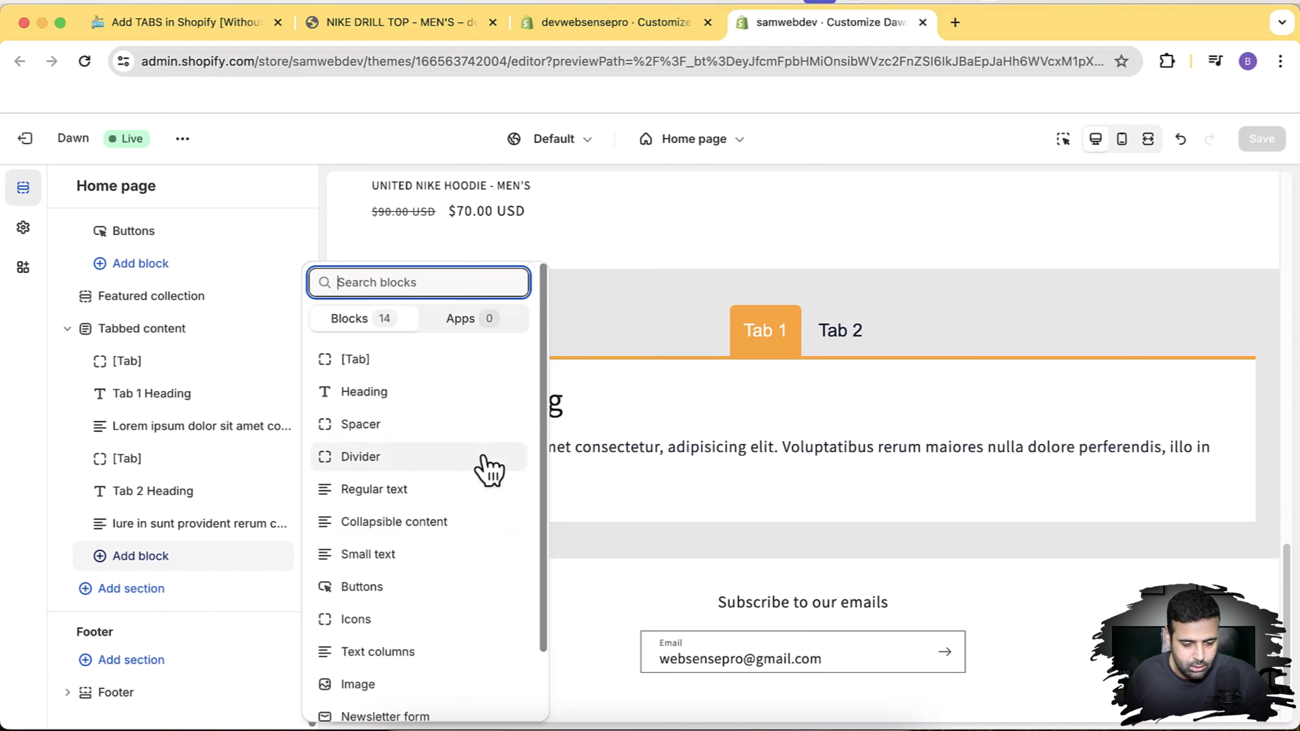
{"action": "scroll", "coordinate": [487, 469], "scroll_direction": "down", "scroll_amount": 2}
{"action": "scroll", "coordinate": [487, 469], "scroll_direction": "up", "scroll_amount": 2}
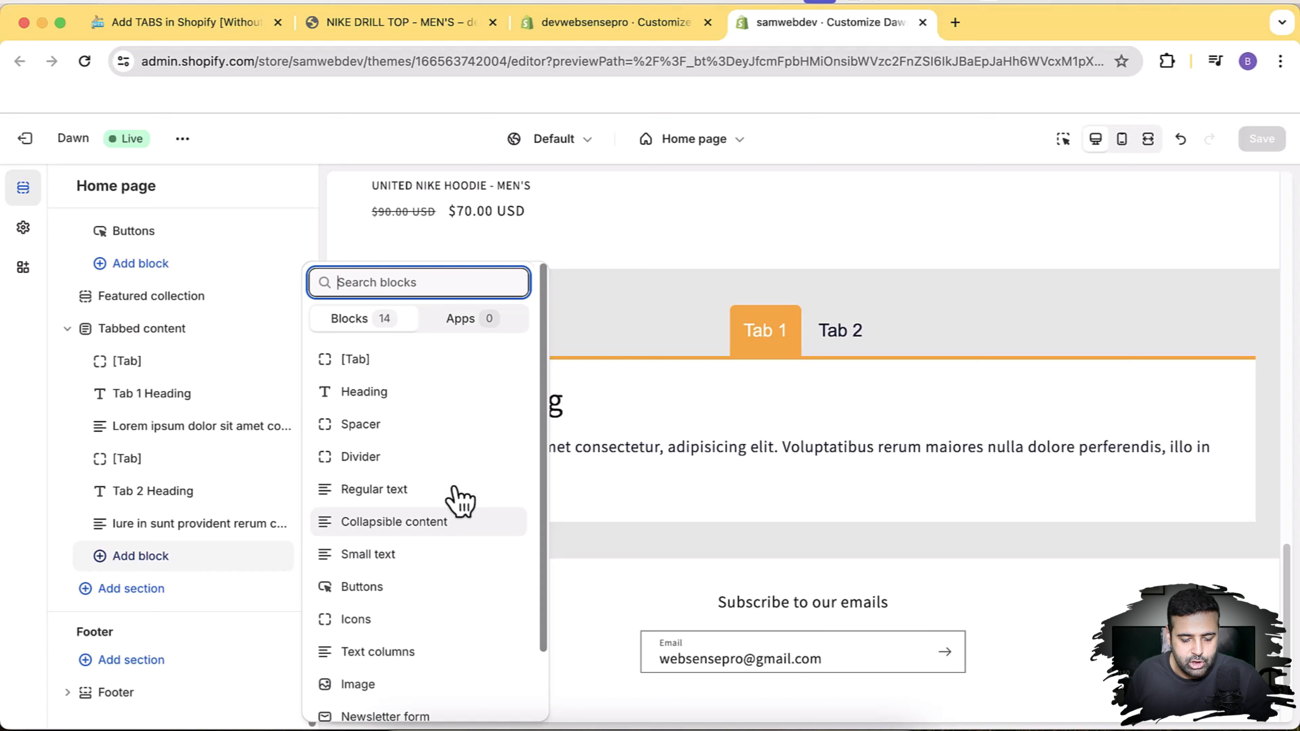
{"action": "left_click", "coordinate": [417, 528]}
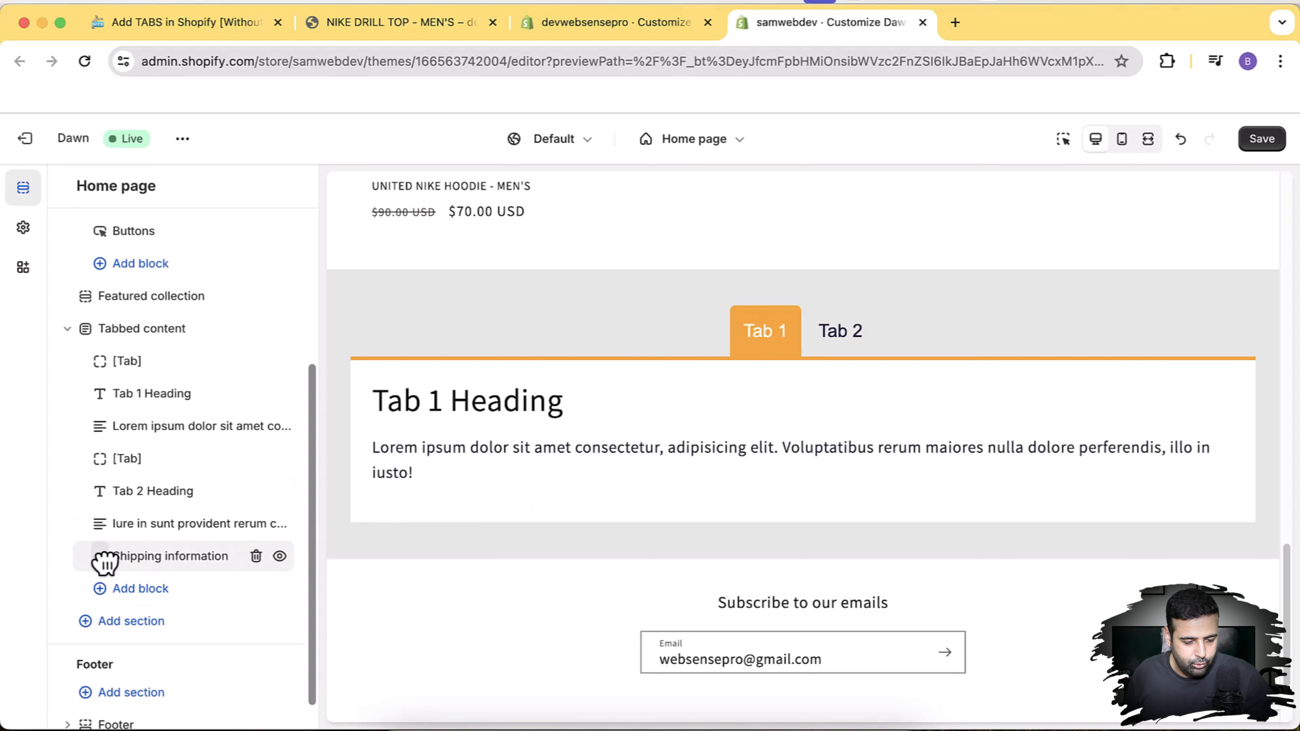
Step: Move the Shipping information block directly below the first [Tab] block and test expanding and collapsing it in the preview
{"action": "left_click_drag", "start_coordinate": [105, 564], "coordinate": [136, 419]}
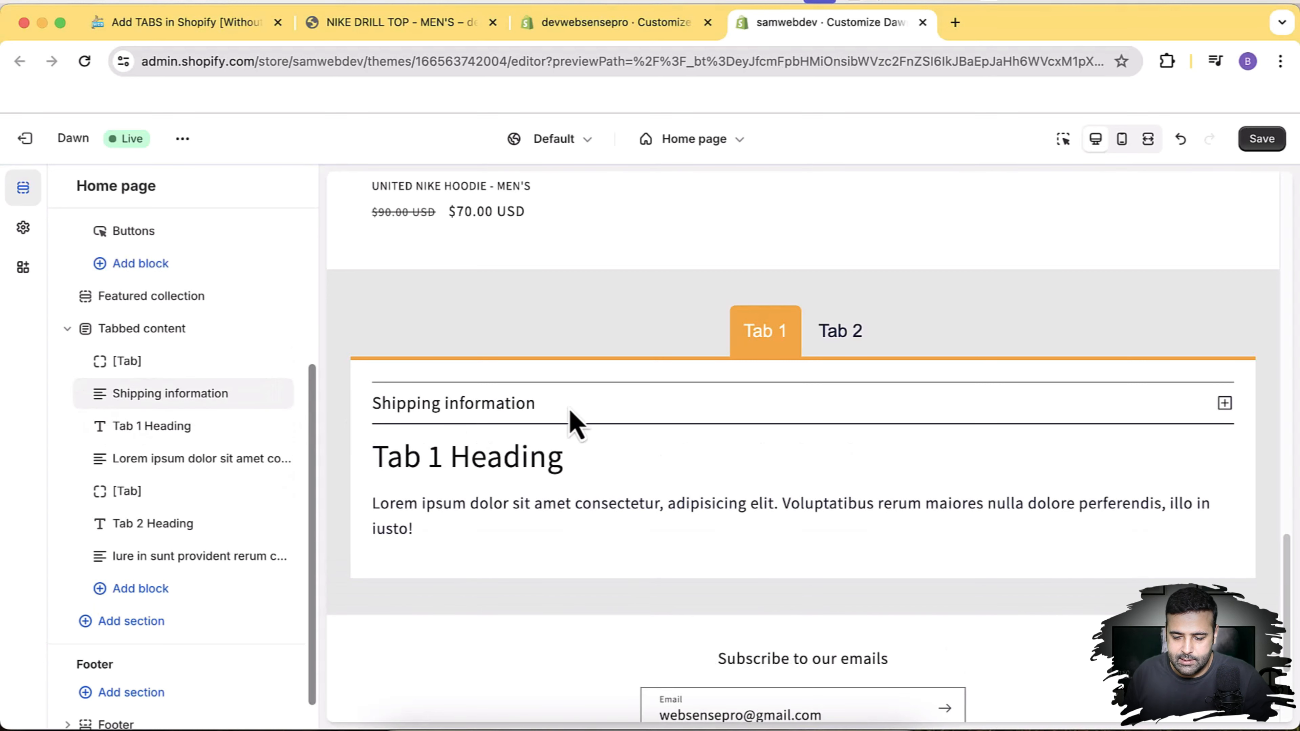
{"action": "left_click", "coordinate": [1226, 404]}
{"action": "left_click", "coordinate": [1225, 405]}
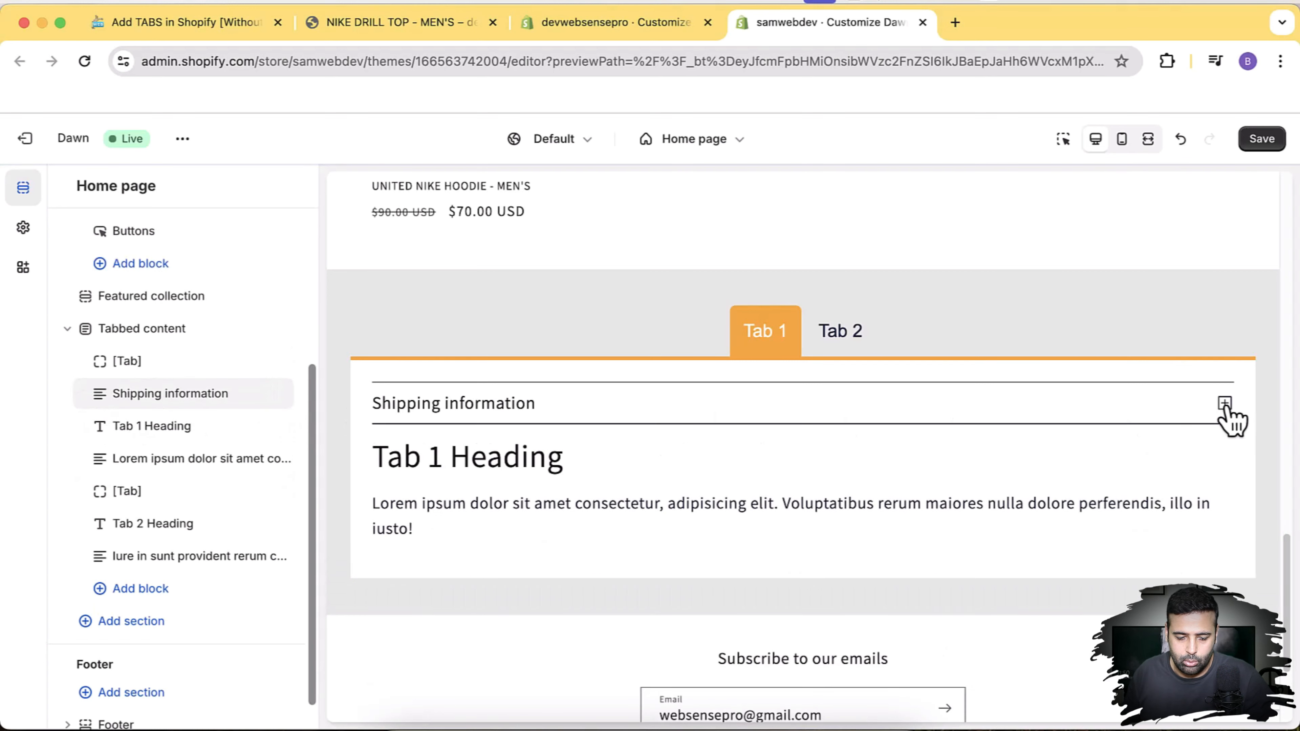
Step: Set the Shipping information block's icon style to Plus and minus and test its expand and collapse toggle in the preview
{"action": "left_click", "coordinate": [119, 405]}
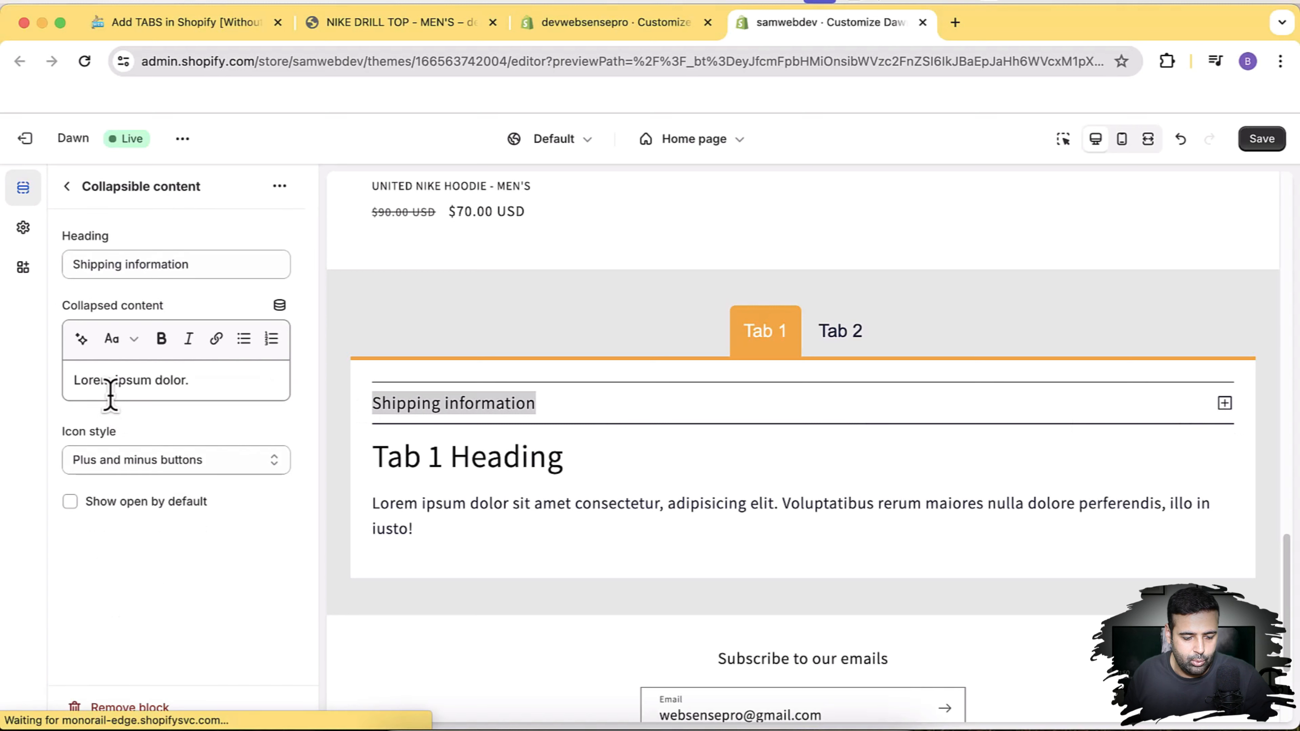
{"action": "left_click", "coordinate": [220, 467]}
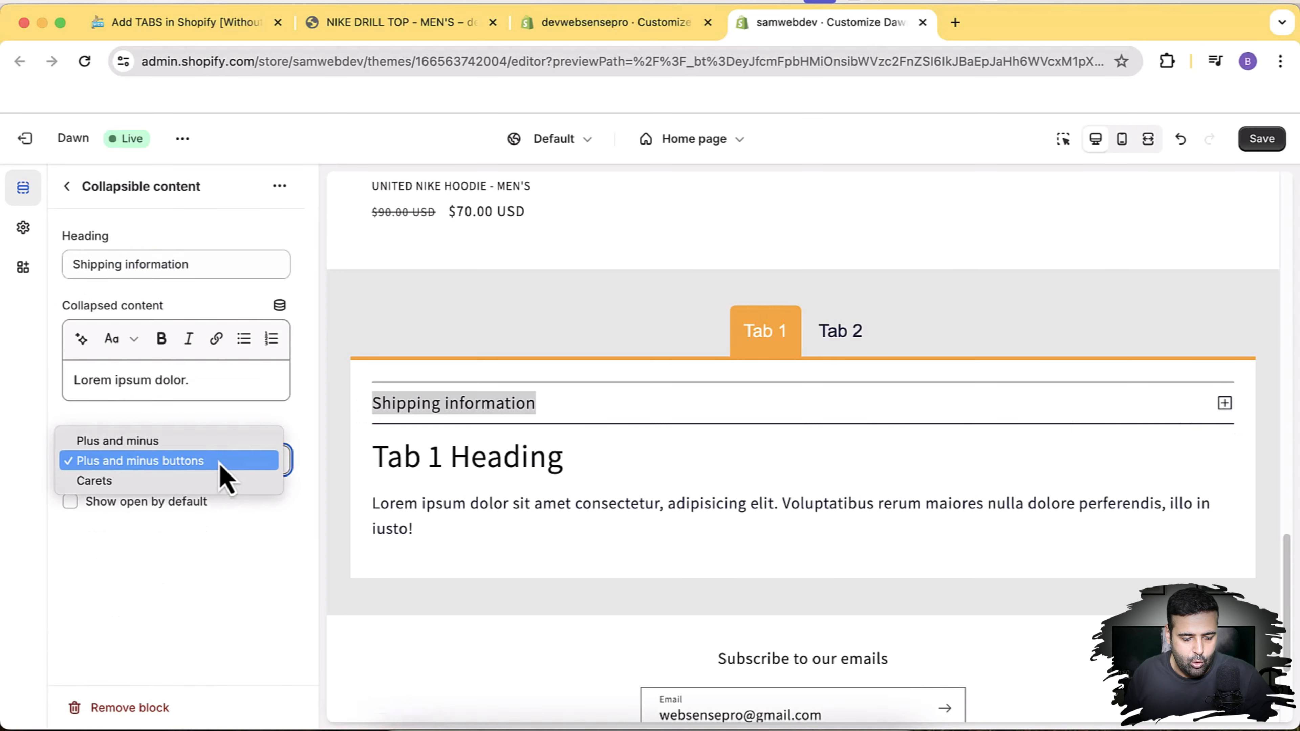
{"action": "left_click", "coordinate": [217, 441]}
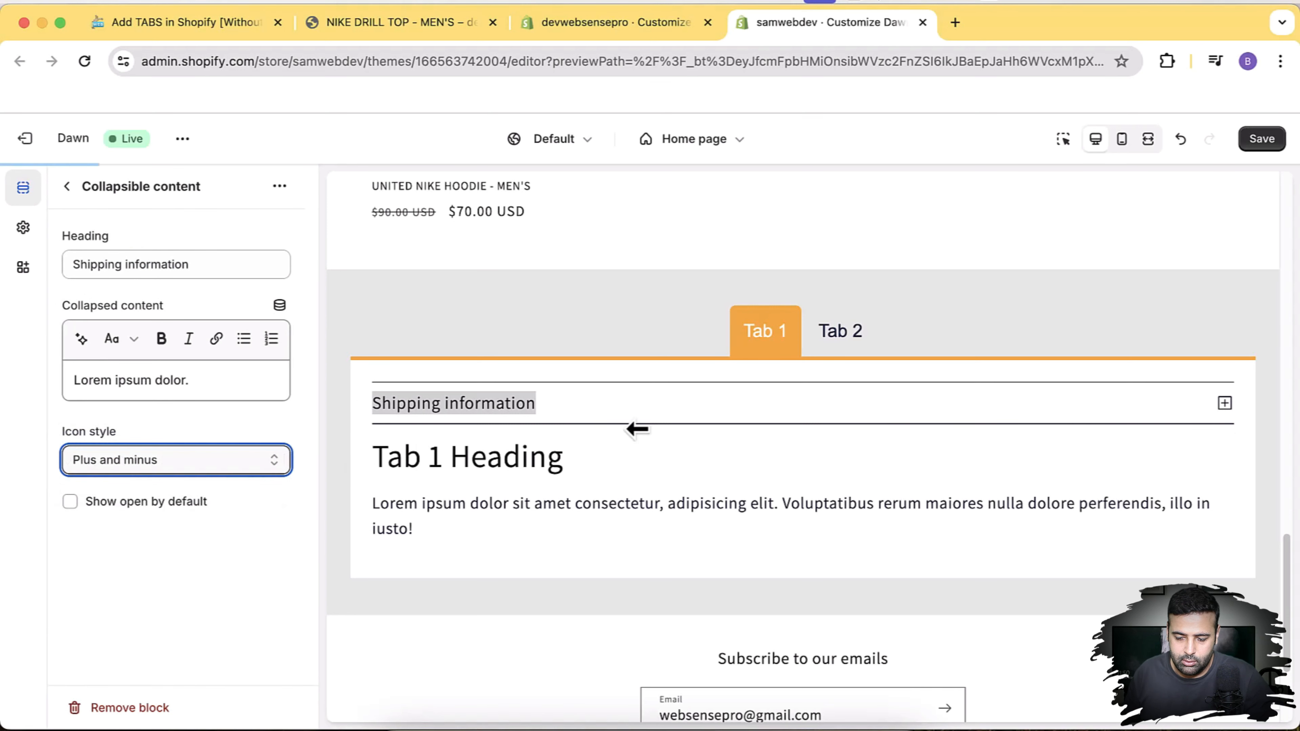
{"action": "left_click", "coordinate": [1226, 405]}
{"action": "left_click", "coordinate": [1231, 418]}
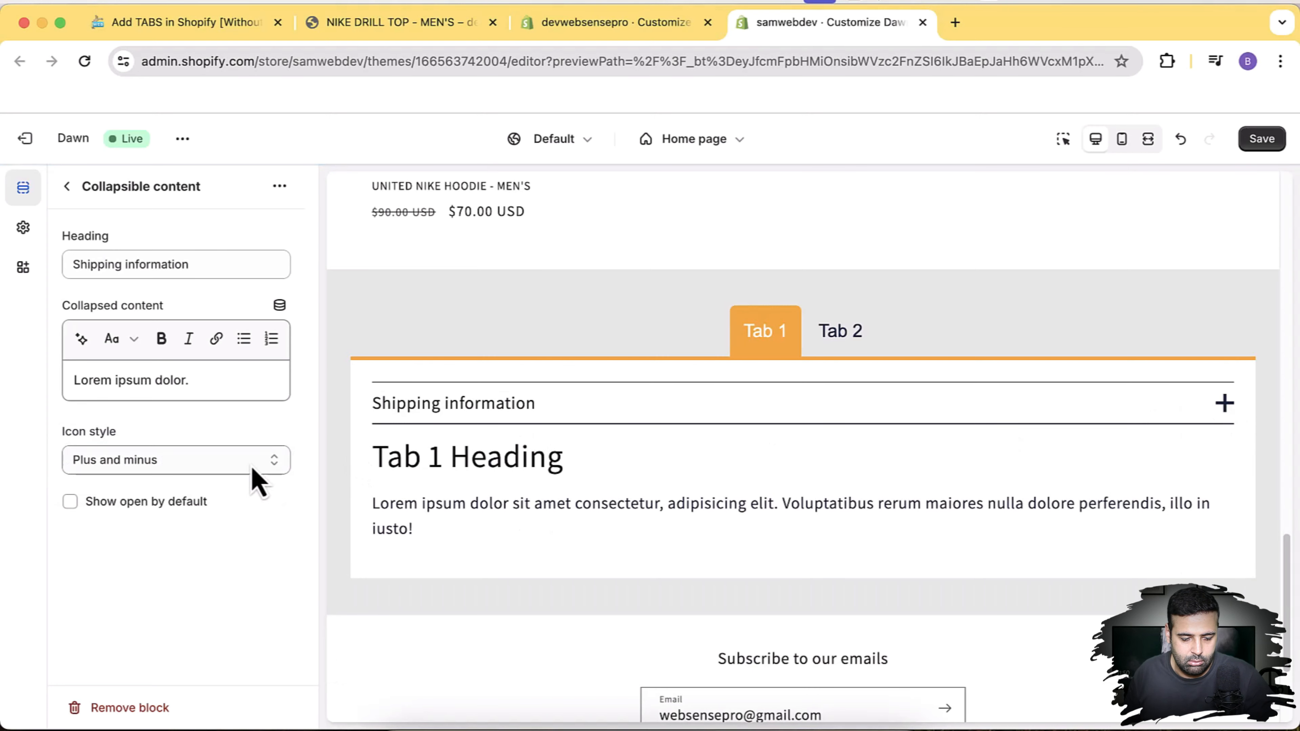